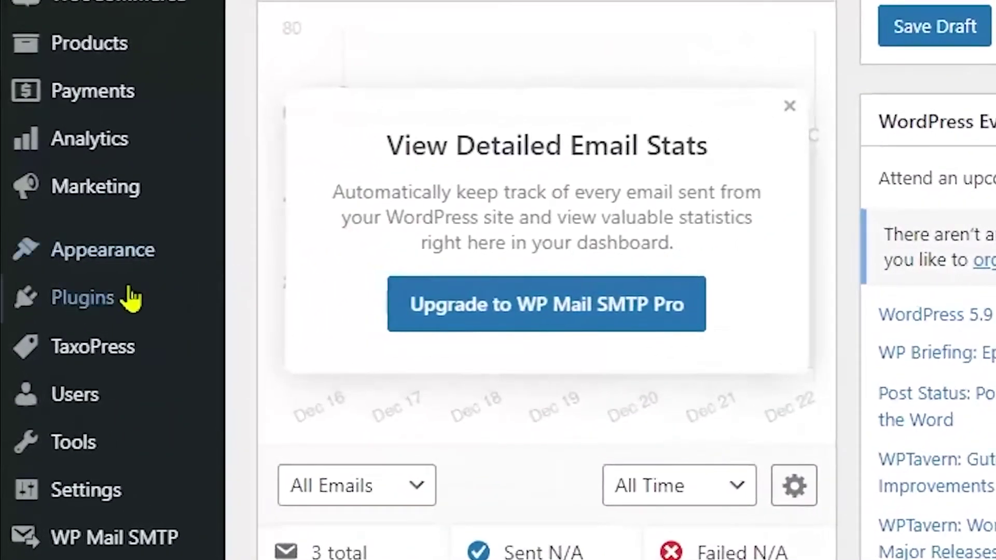
# Step: Search the plugin directory for "Deposit & Partial Payments for WooCommerce", then install and activate the Advanced – Deposit & Partial Payments for WooCommerce plugin
pyautogui.moveTo(46, 289)
pyautogui.click(284, 347)
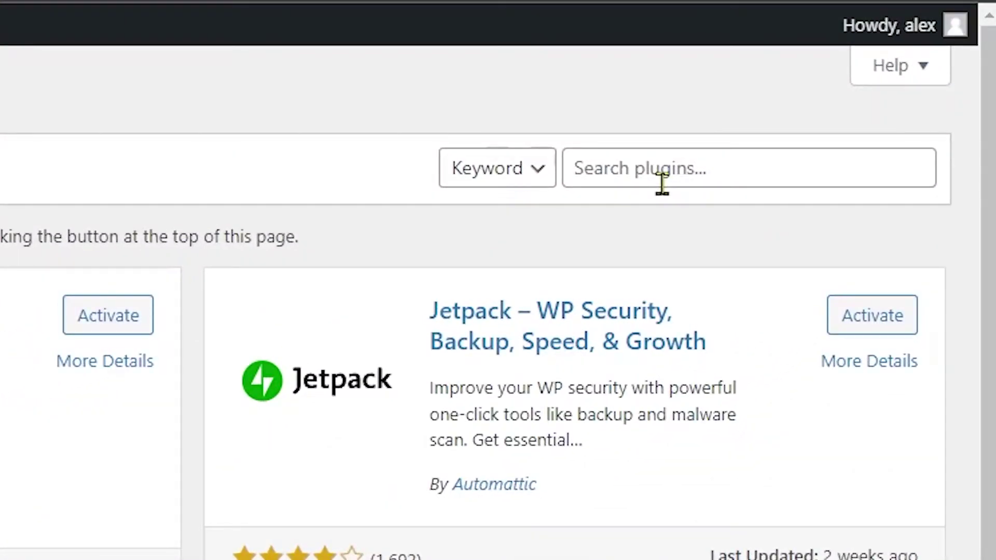
pyautogui.click(695, 166)
pyautogui.write('Deposit & Partial Payments for WooCommerce')
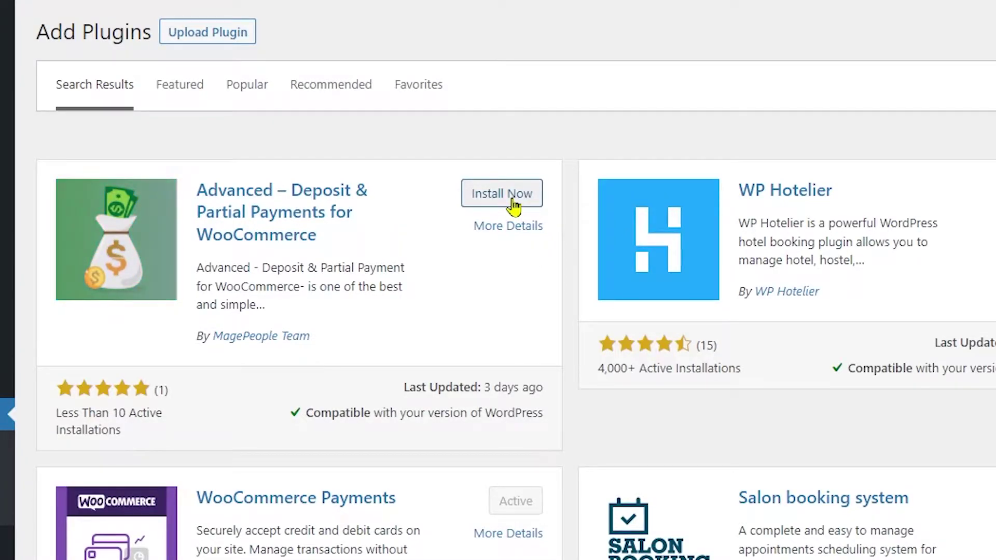
pyautogui.click(514, 208)
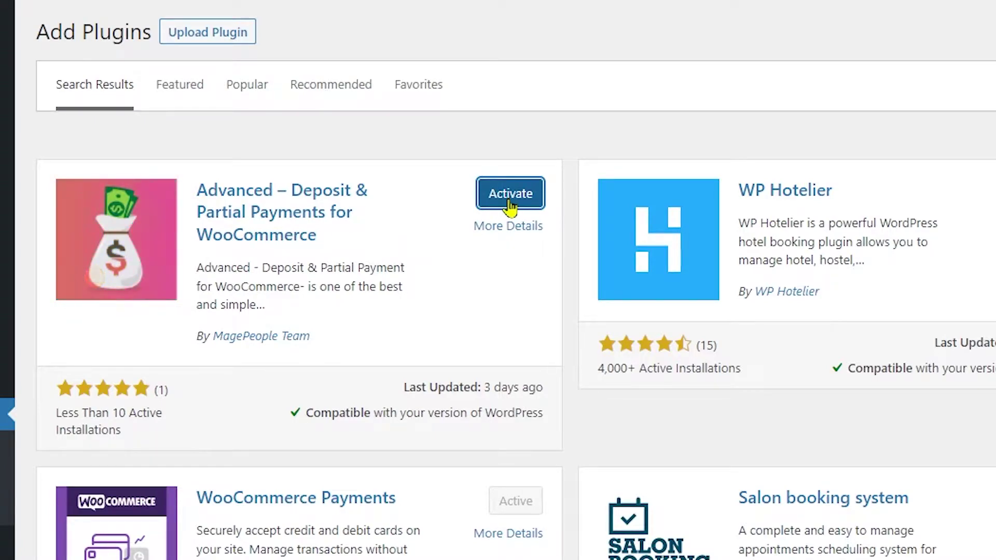
pyautogui.click(509, 194)
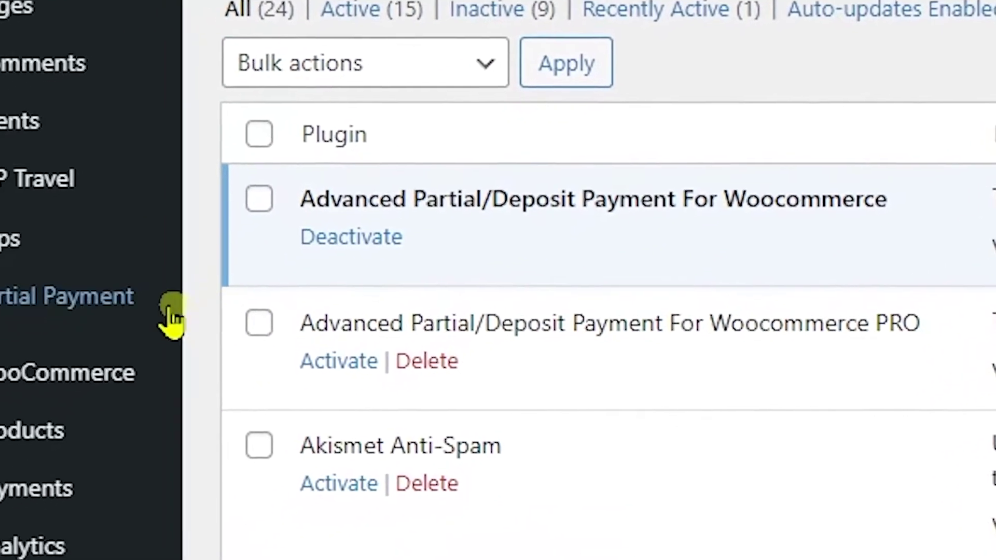
# Step: Open the Partial Payment plugin's order page and its settings, and examine the label, payment method, user role and reminder options
pyautogui.moveTo(171, 280)
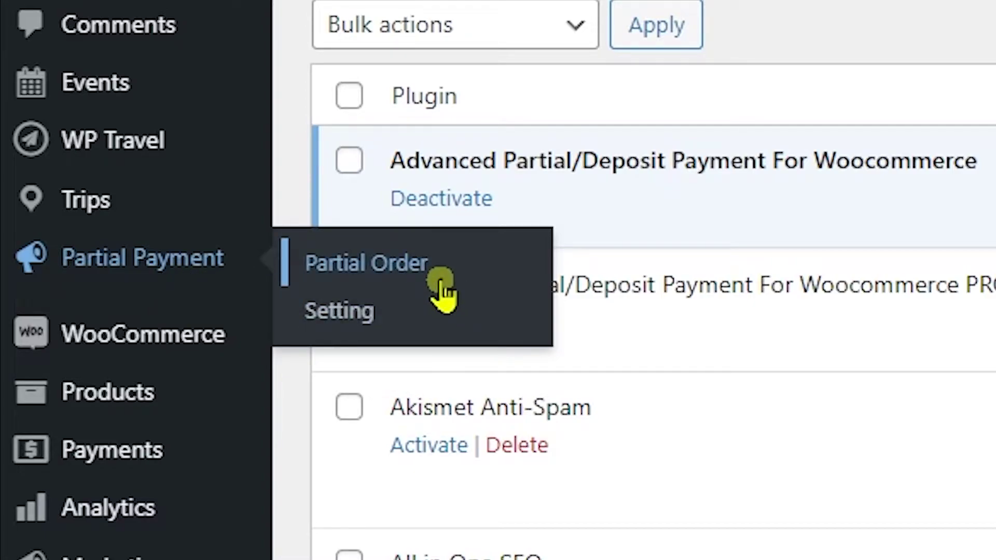
pyautogui.click(411, 274)
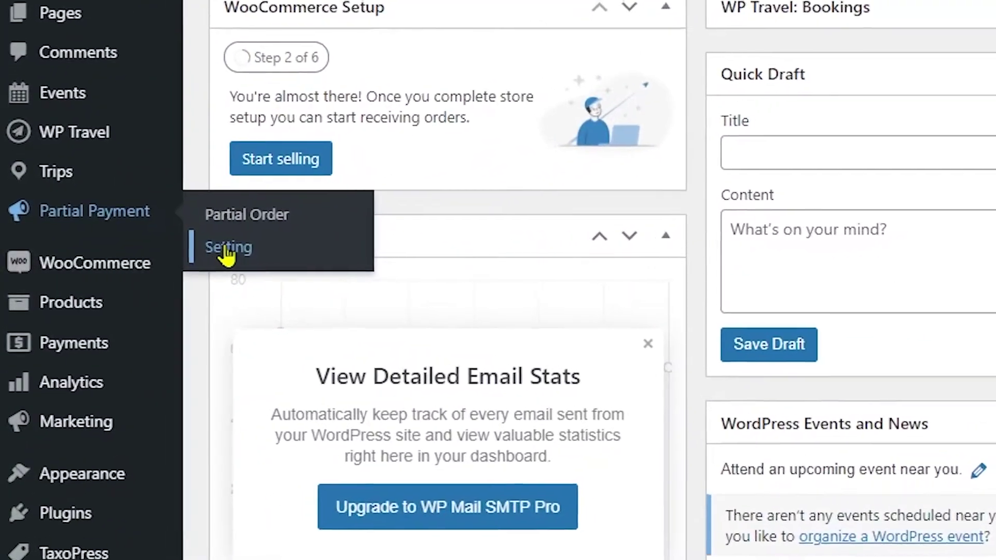
pyautogui.click(226, 249)
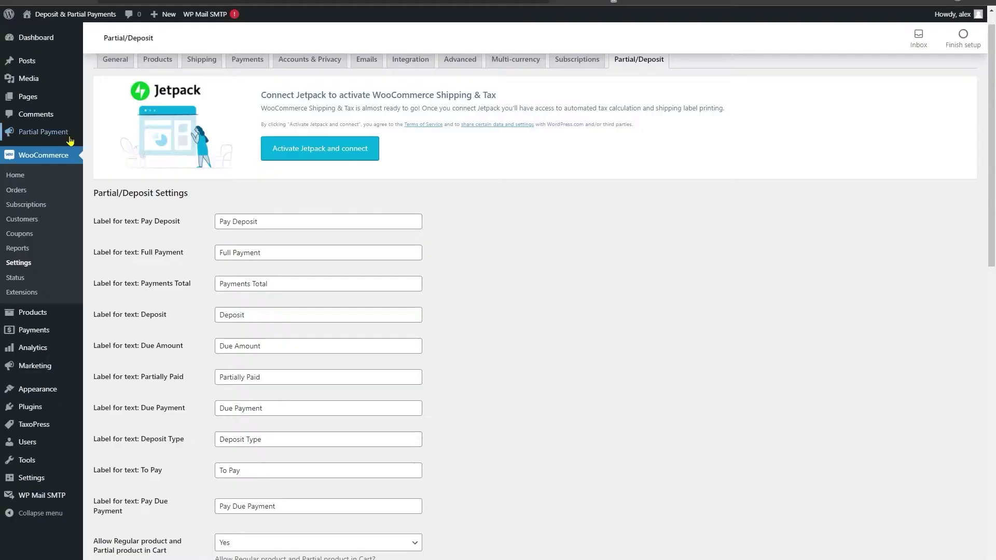
pyautogui.moveTo(65, 136)
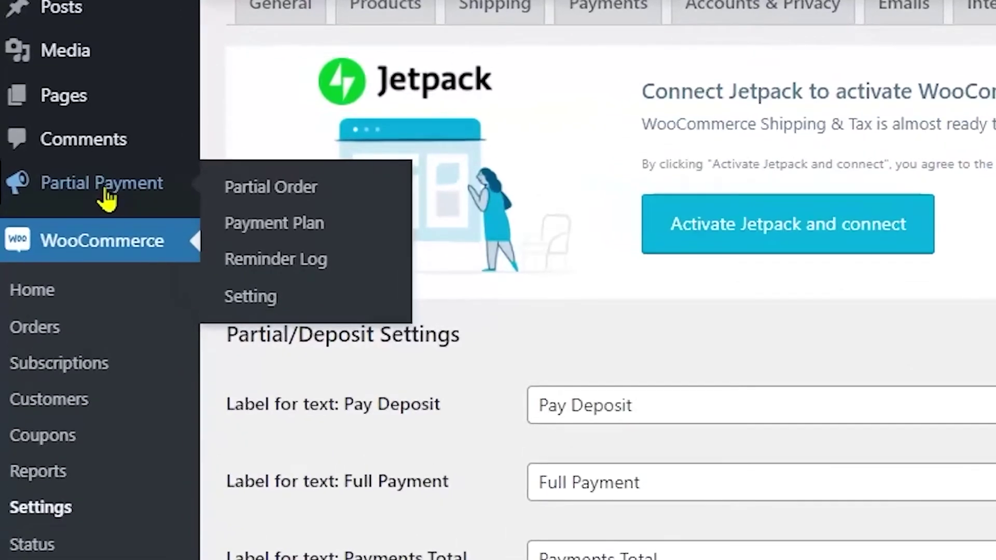
pyautogui.click(250, 296)
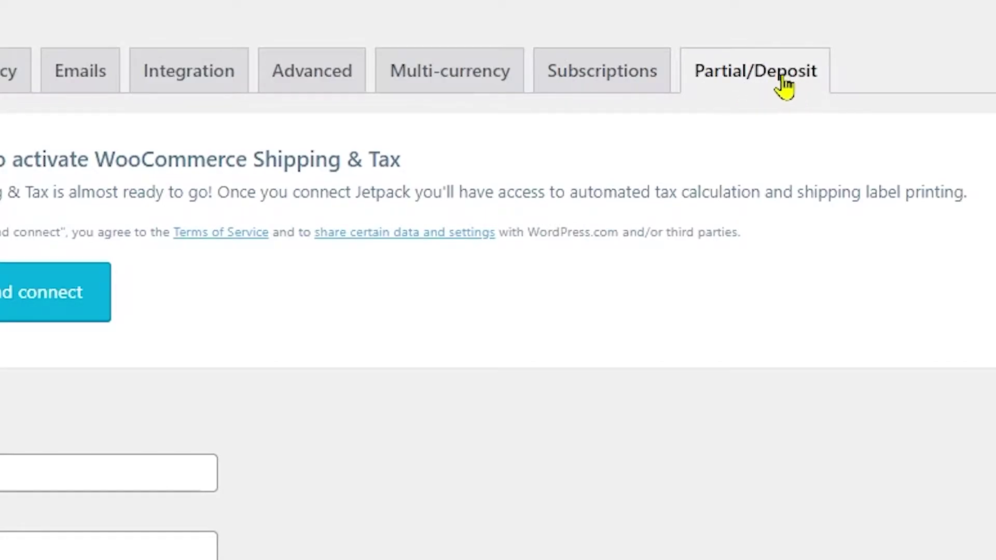
pyautogui.scroll(-10, 745, 244)
pyautogui.scroll(6, 805, 229)
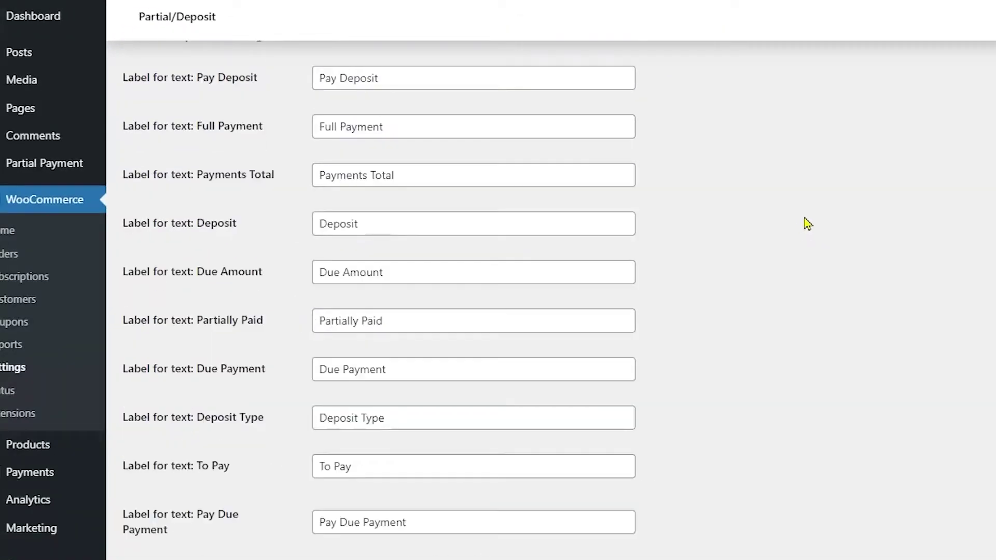
pyautogui.scroll(-5, 804, 223)
pyautogui.scroll(-10, 802, 221)
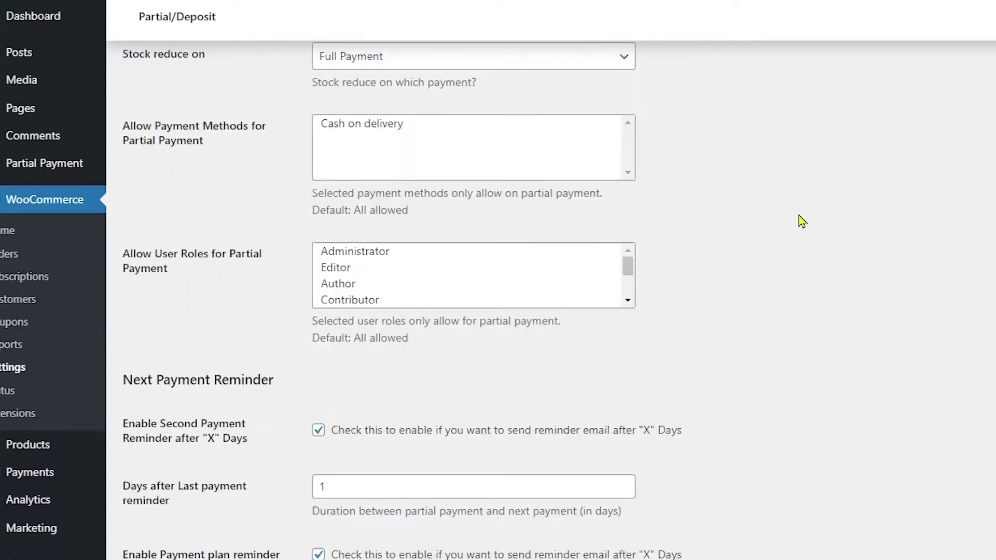
pyautogui.scroll(15, 802, 222)
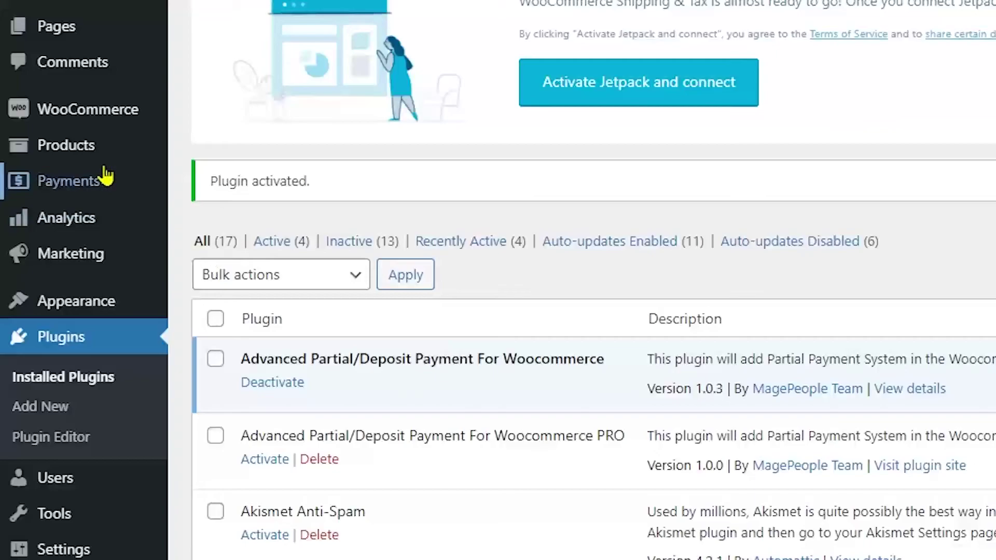
# Step: Open the Partial/Deposit section of the WooCommerce settings and examine the label text fields
pyautogui.moveTo(56, 127)
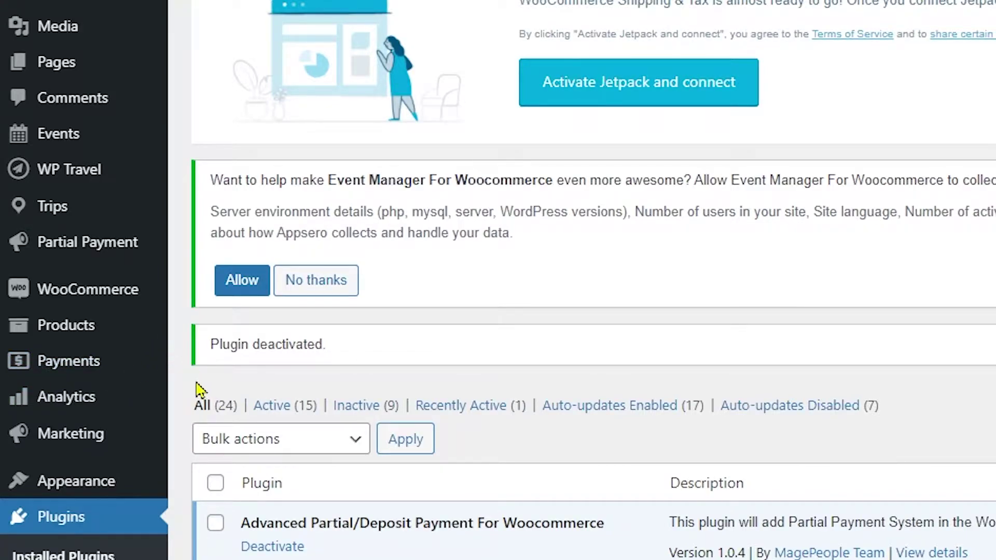
pyautogui.moveTo(106, 304)
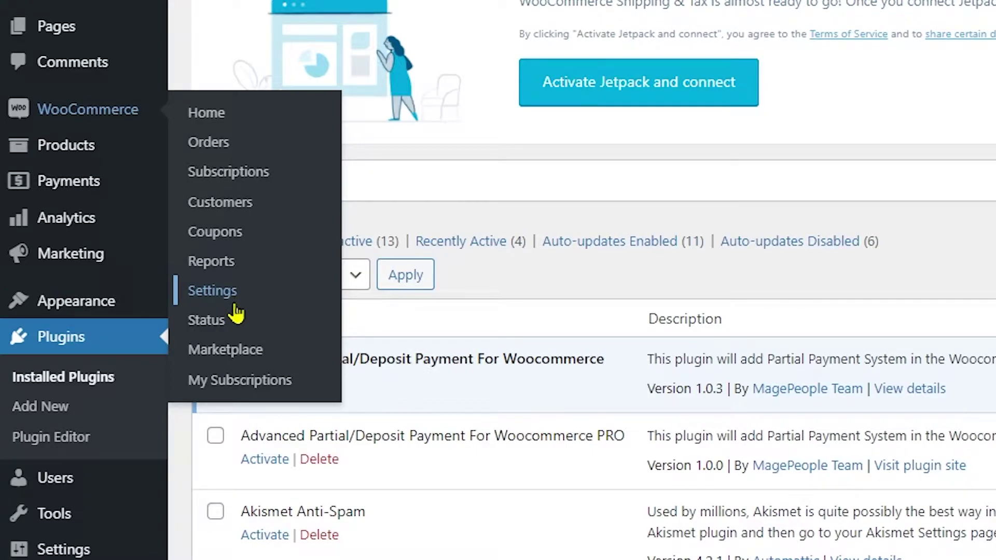
pyautogui.click(237, 300)
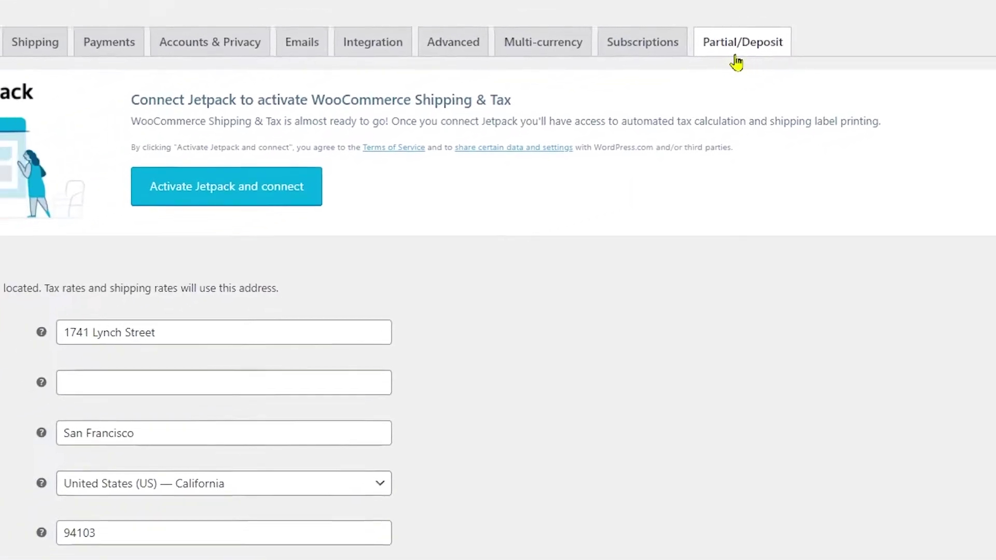
pyautogui.click(578, 108)
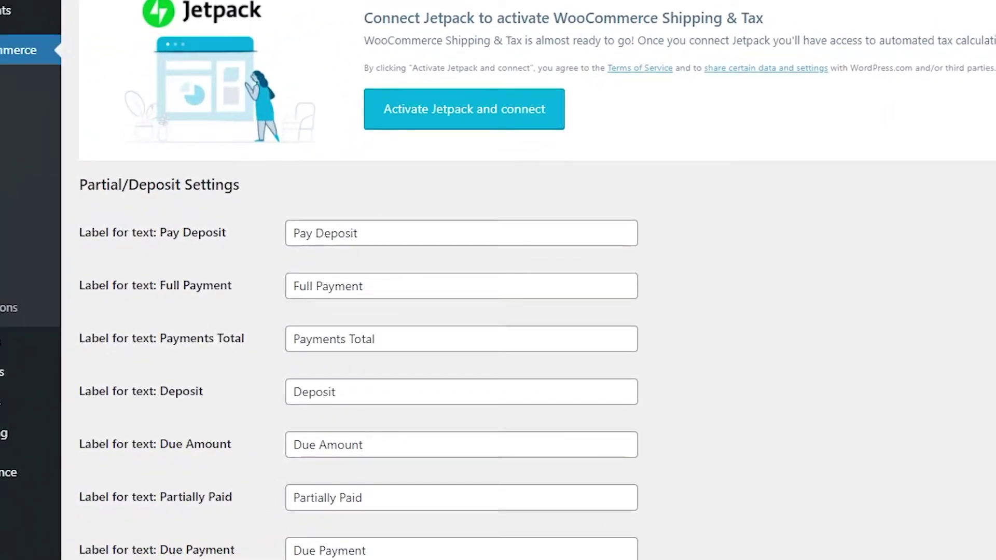
pyautogui.scroll(-3, 100, 48)
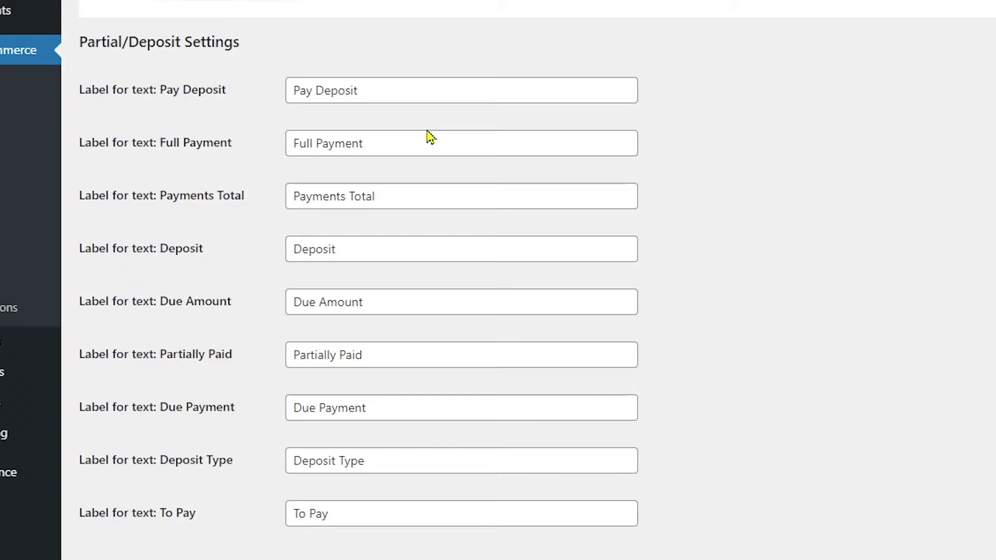
pyautogui.scroll(-1, 430, 138)
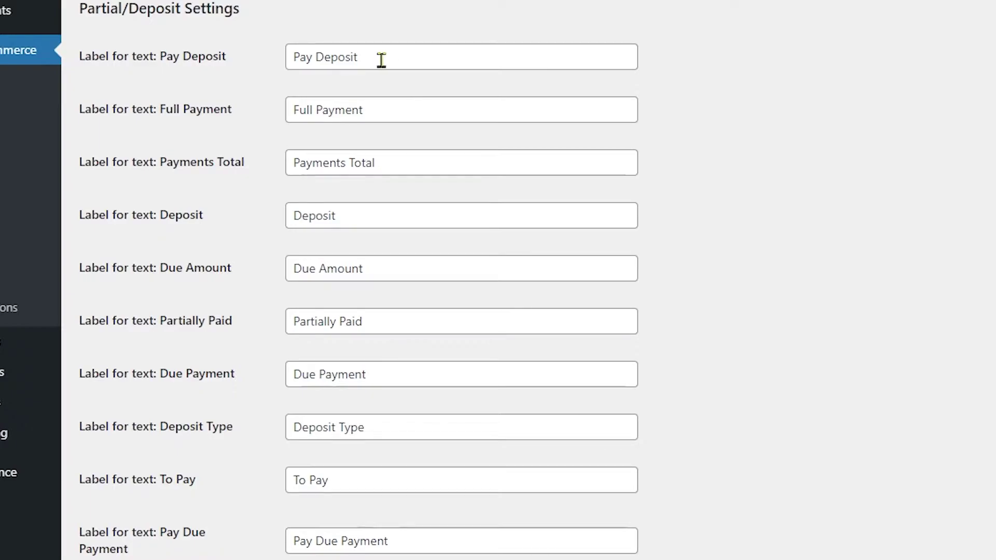
# Step: Try replacing the text of the Pay Deposit label
pyautogui.moveTo(381, 60); pyautogui.dragTo(264, 75)
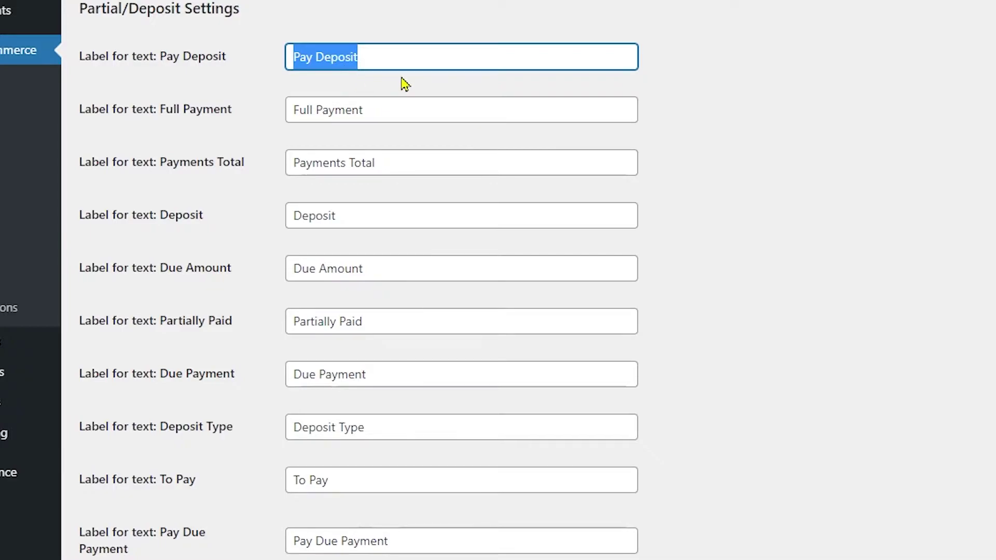
pyautogui.write('abc')
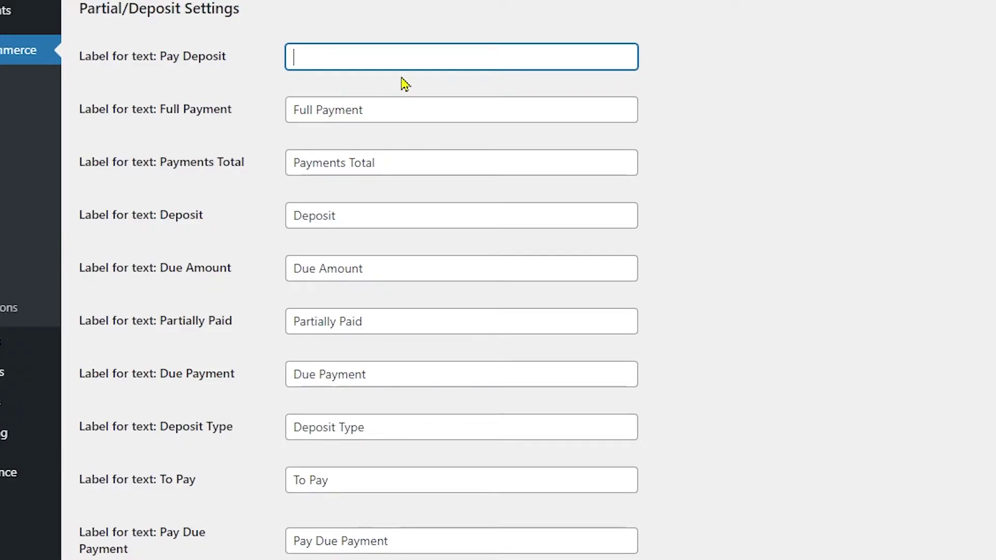
pyautogui.click(405, 84)
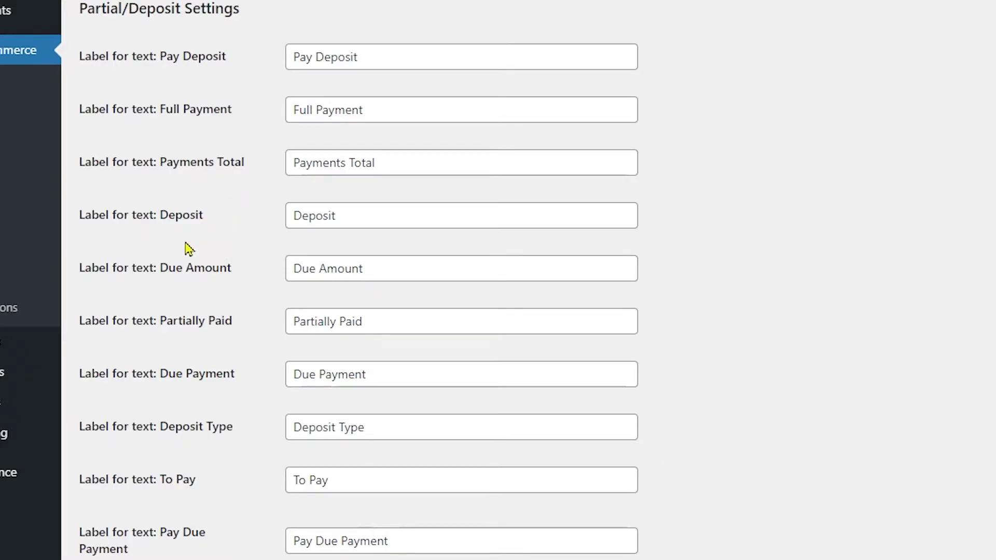
# Step: Open the Sweat-shirt product from the full product list for editing
pyautogui.scroll(1, 194, 388)
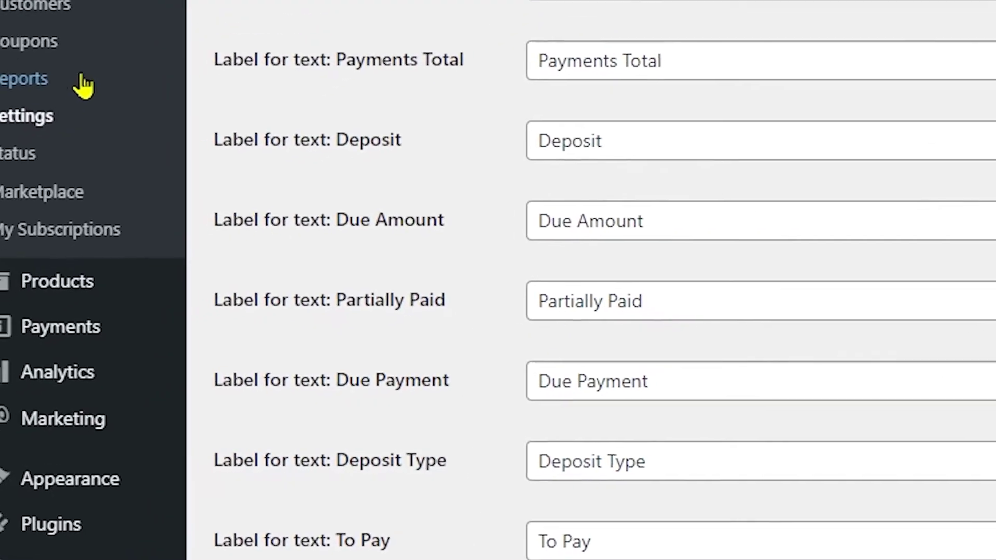
pyautogui.moveTo(64, 283)
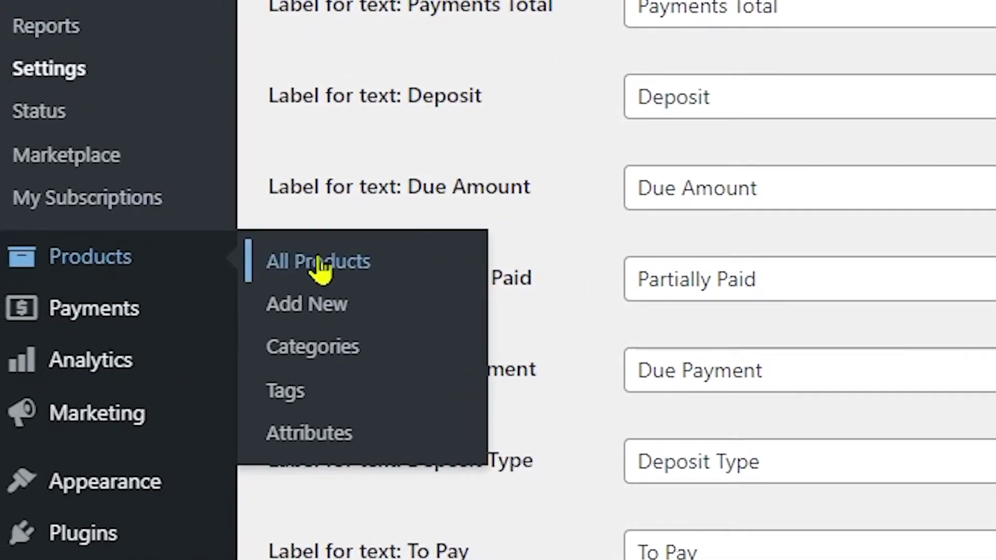
pyautogui.click(322, 267)
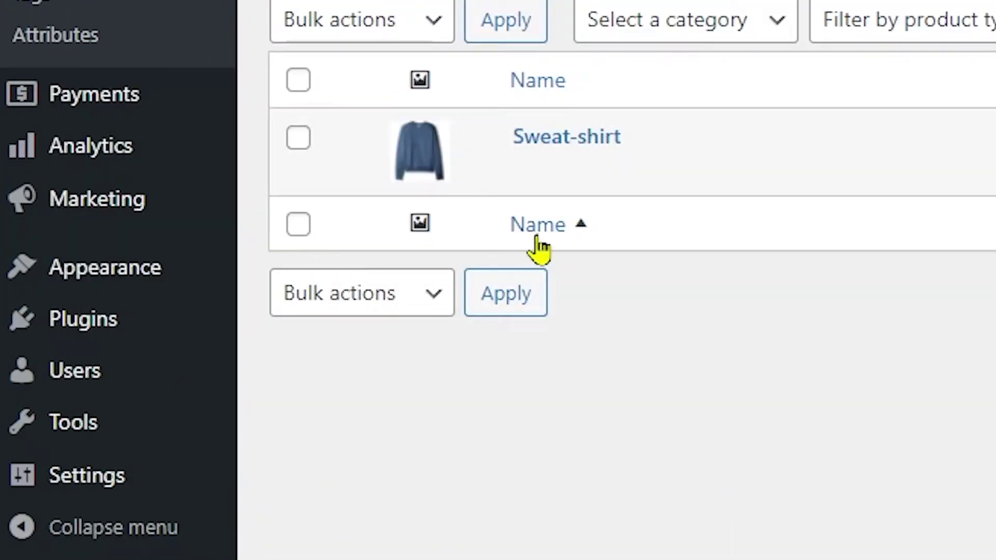
pyautogui.moveTo(594, 168)
pyautogui.click(482, 175)
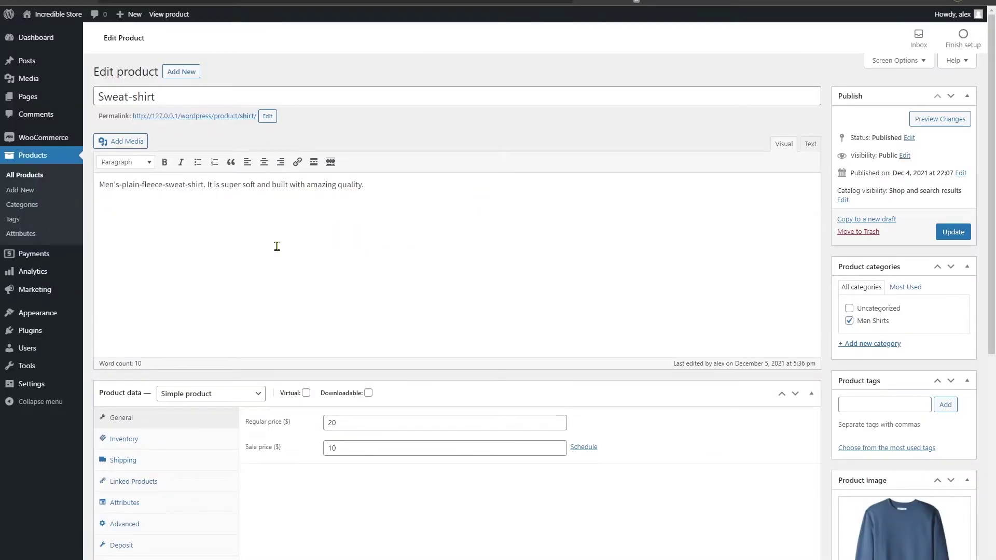
pyautogui.scroll(-3, 276, 246)
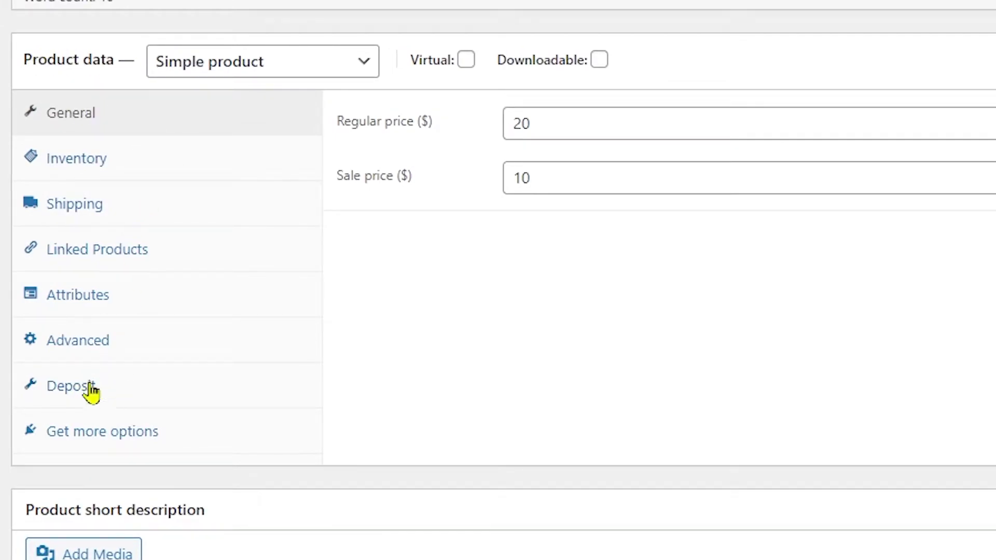
# Step: Enable the deposits feature for the Sweat-shirt product and set its deposit type to Fixed Amount
pyautogui.click(100, 401)
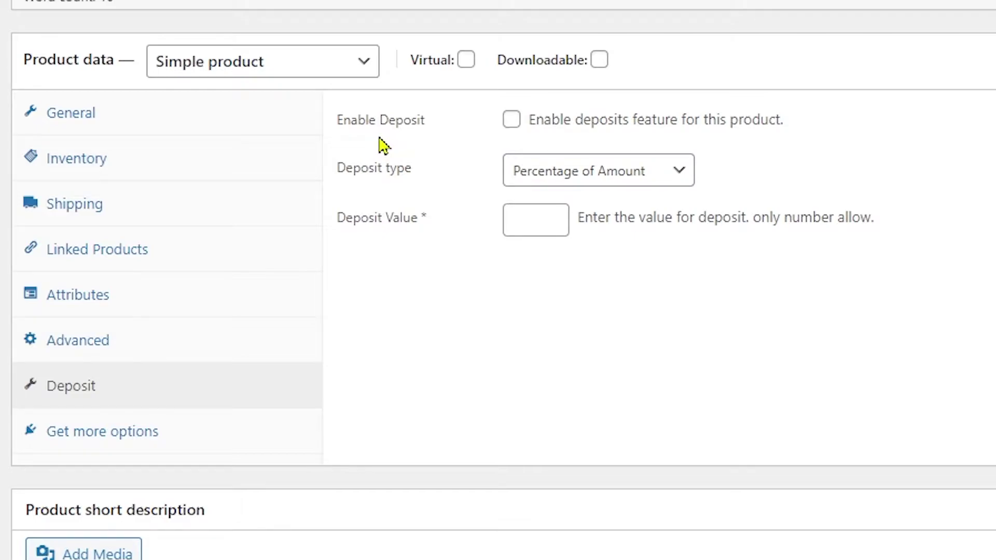
pyautogui.click(511, 119)
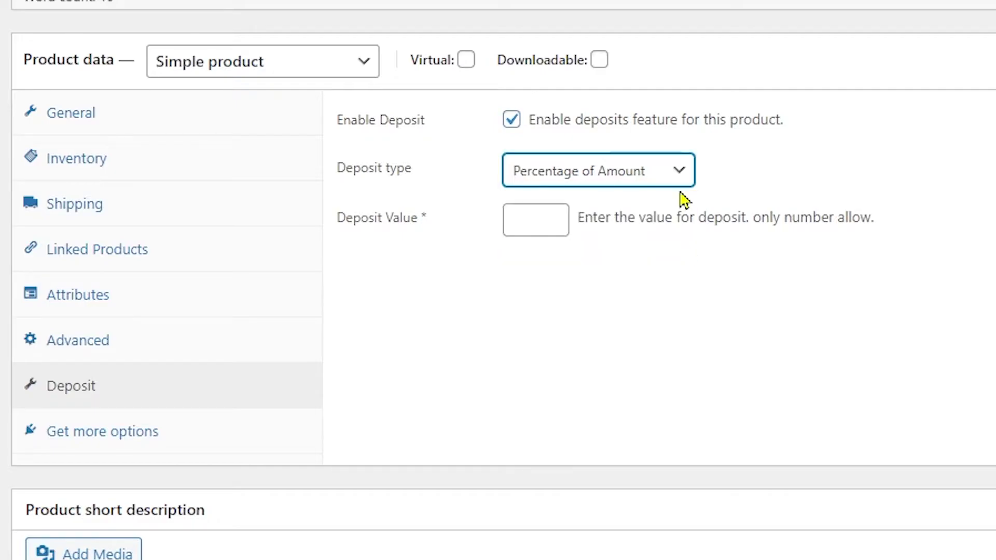
pyautogui.click(693, 173)
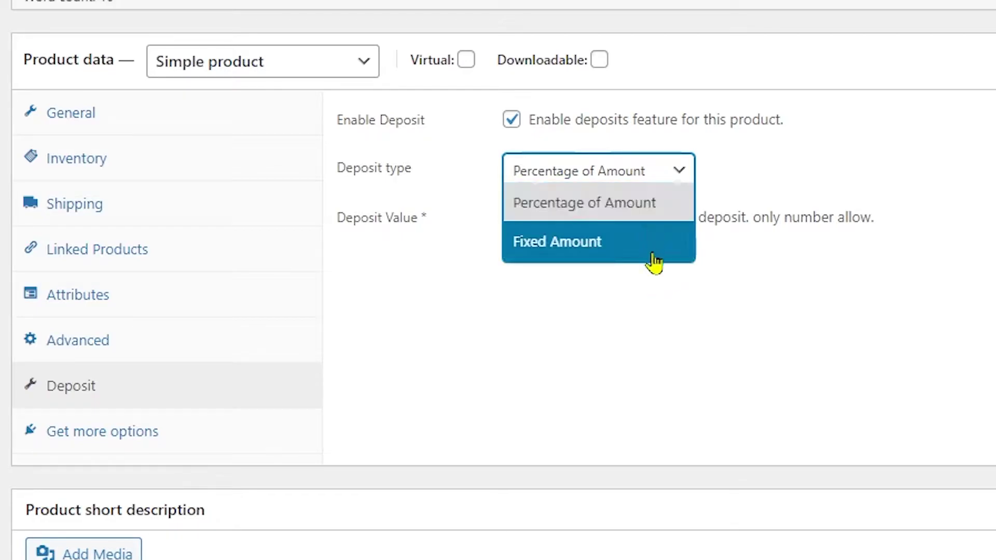
pyautogui.click(622, 258)
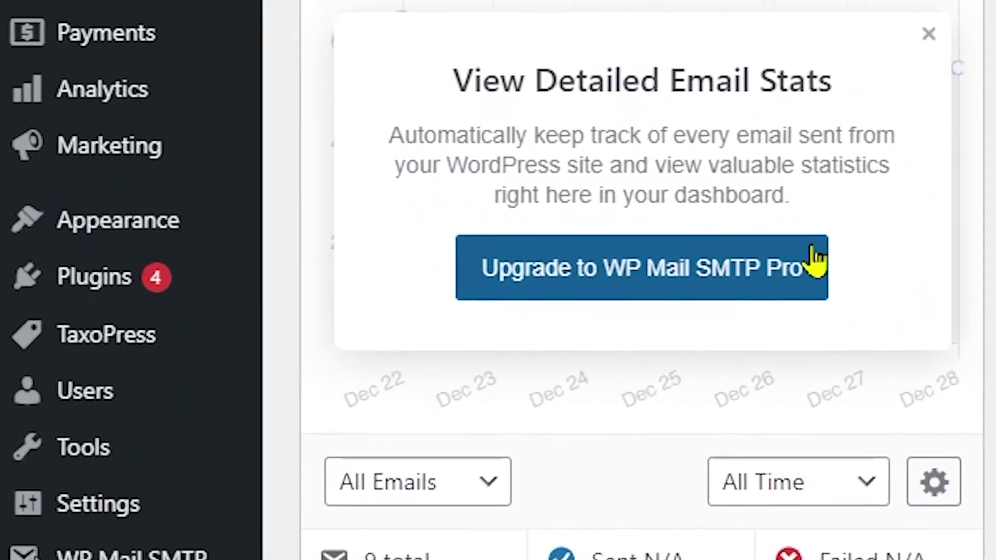
# Step: Upload the mage-partial-payment-pro zip file as a new plugin, install it and activate it
pyautogui.moveTo(138, 282)
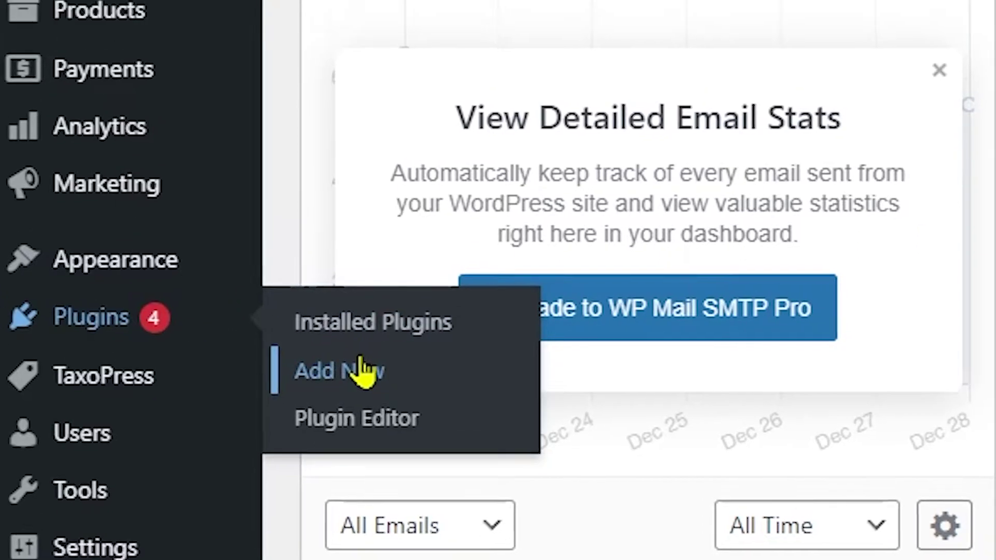
pyautogui.click(368, 328)
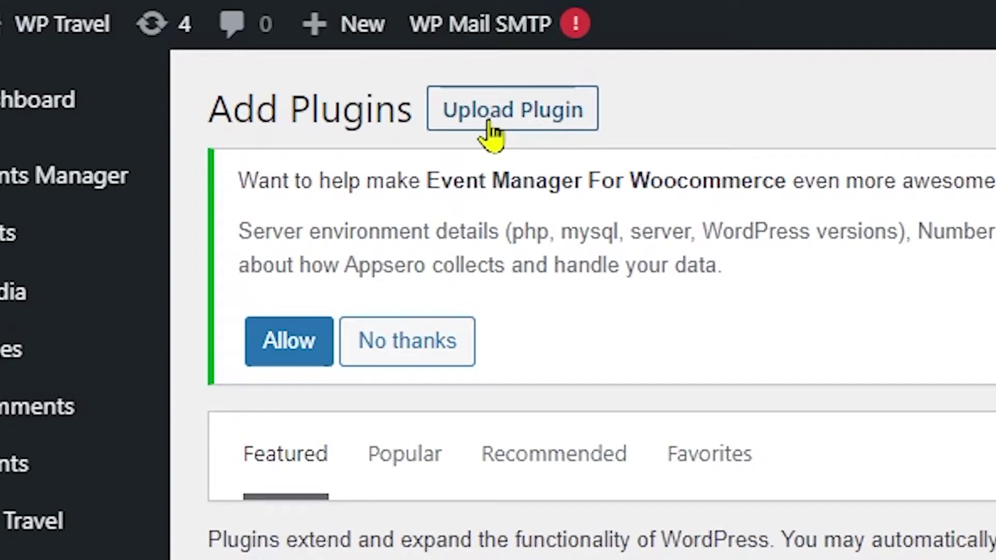
pyautogui.click(503, 126)
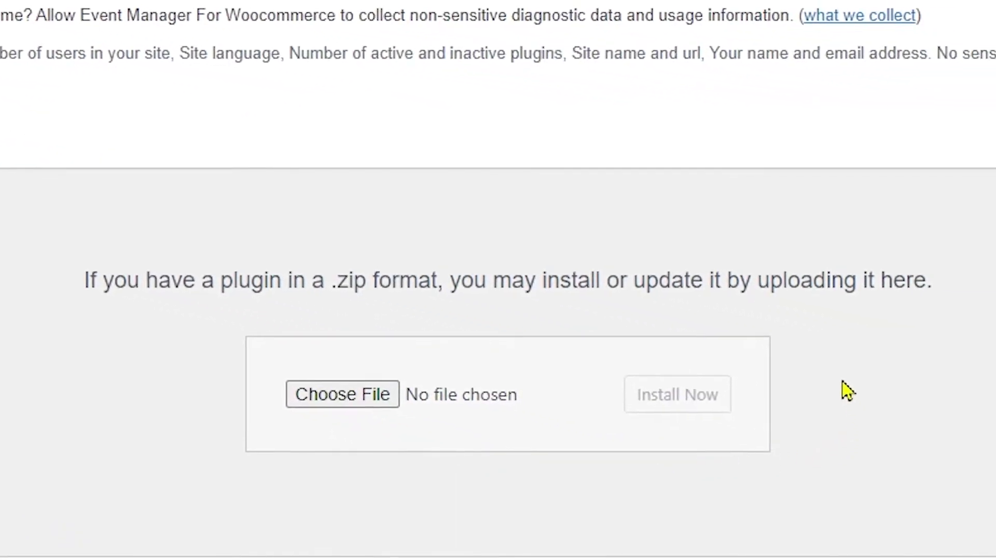
pyautogui.click(342, 408)
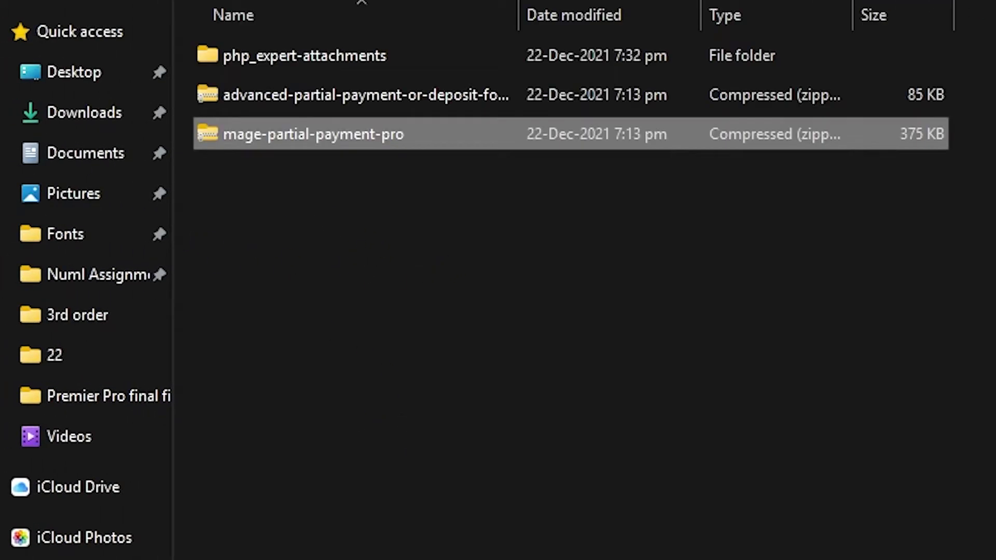
pyautogui.click(776, 526)
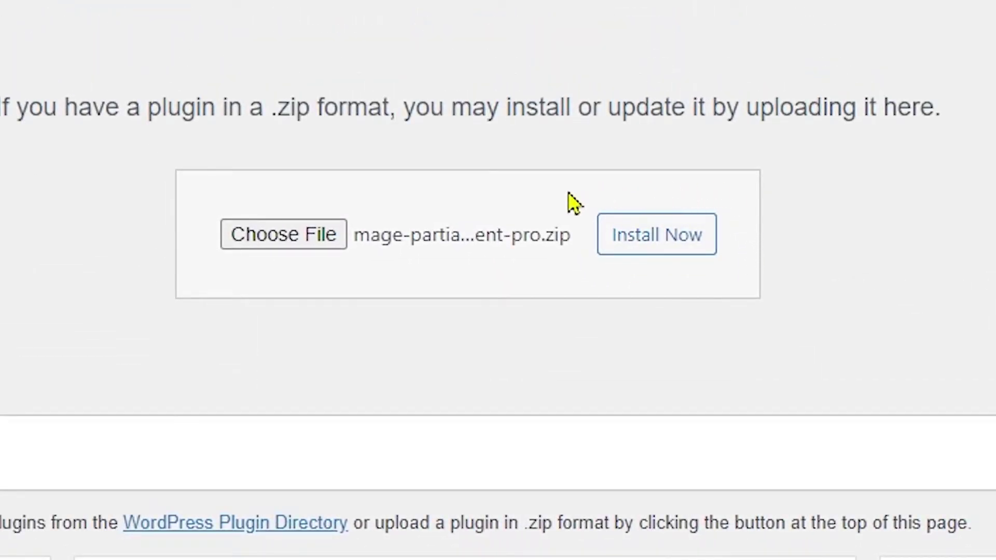
pyautogui.click(684, 251)
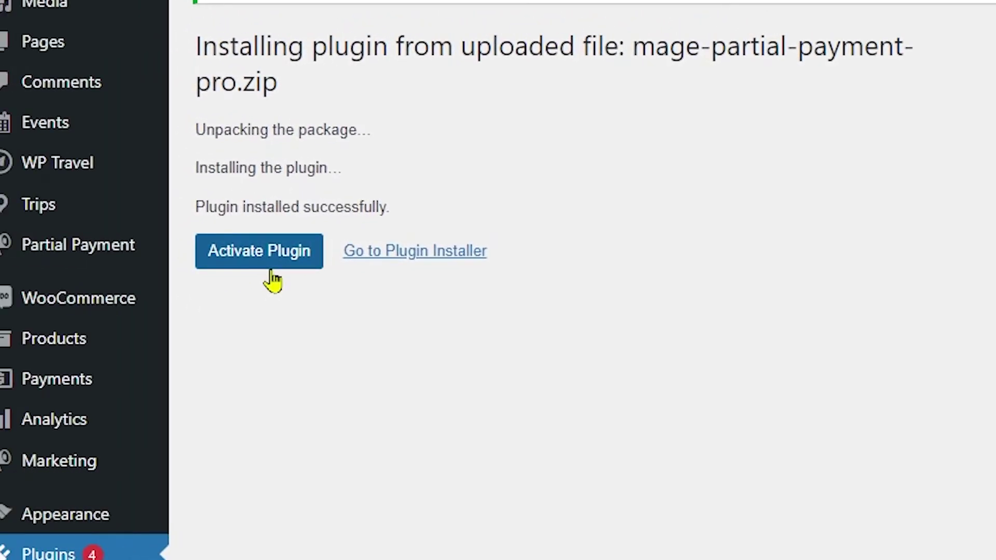
pyautogui.click(273, 256)
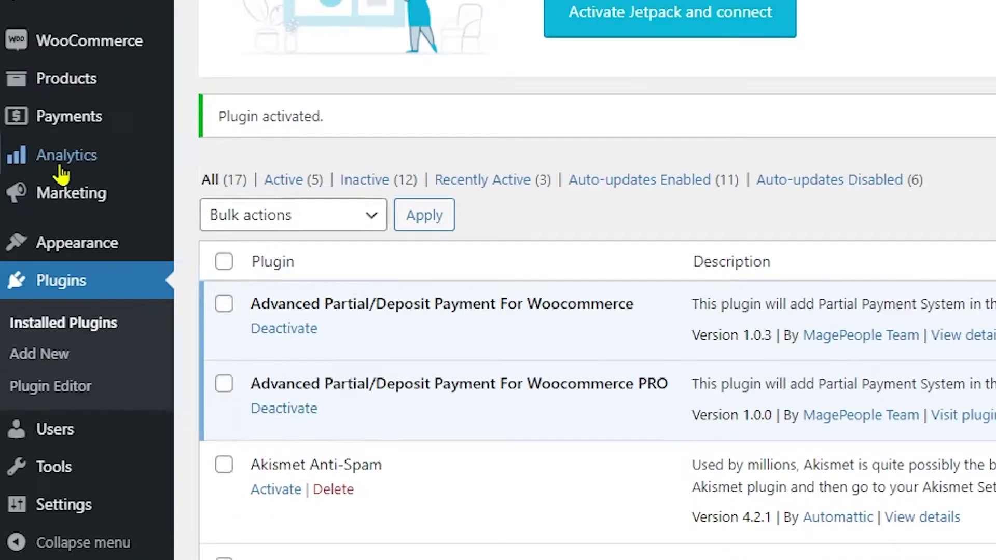
# Step: Try the Minimum Amount and Payment Plan deposit types for the product and check which payment plans are available
pyautogui.moveTo(73, 94)
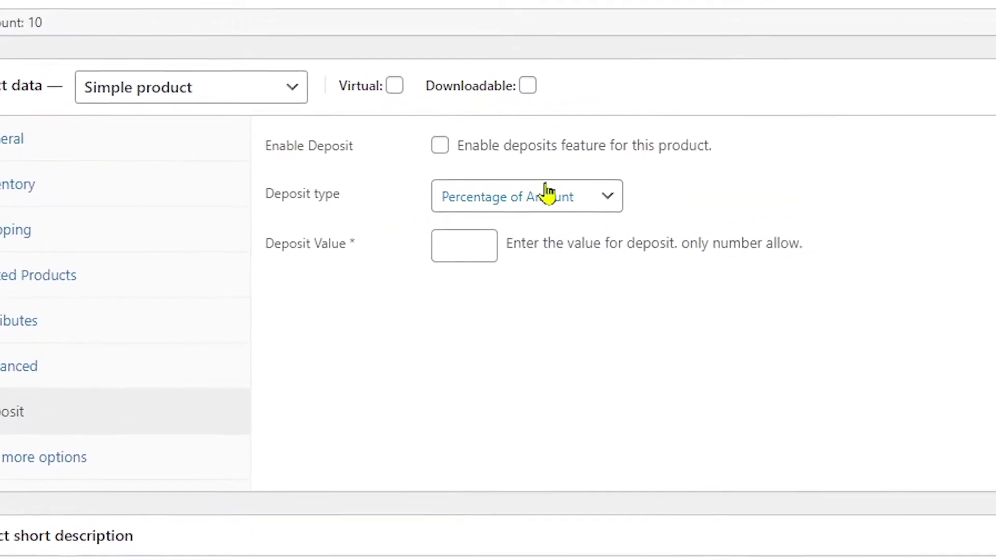
pyautogui.click(542, 191)
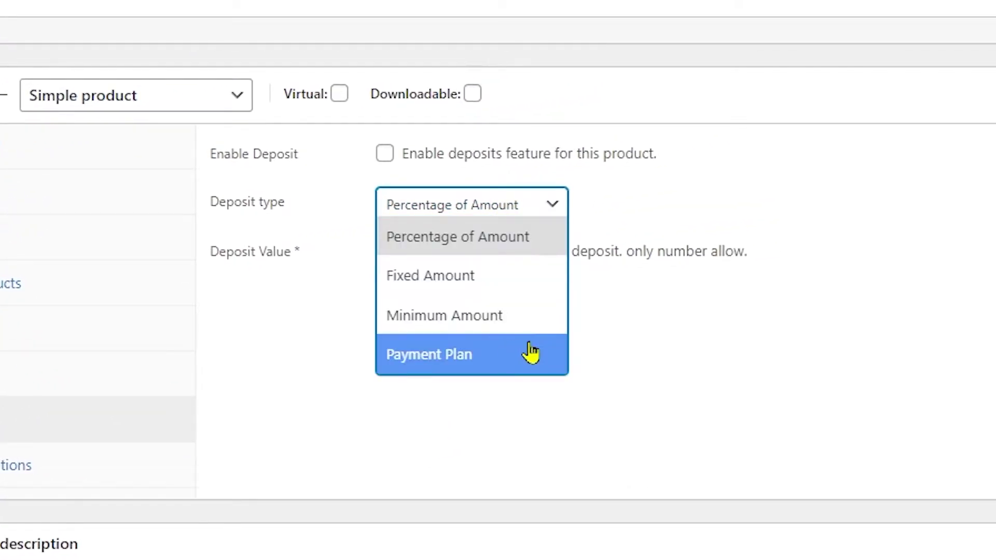
pyautogui.click(520, 327)
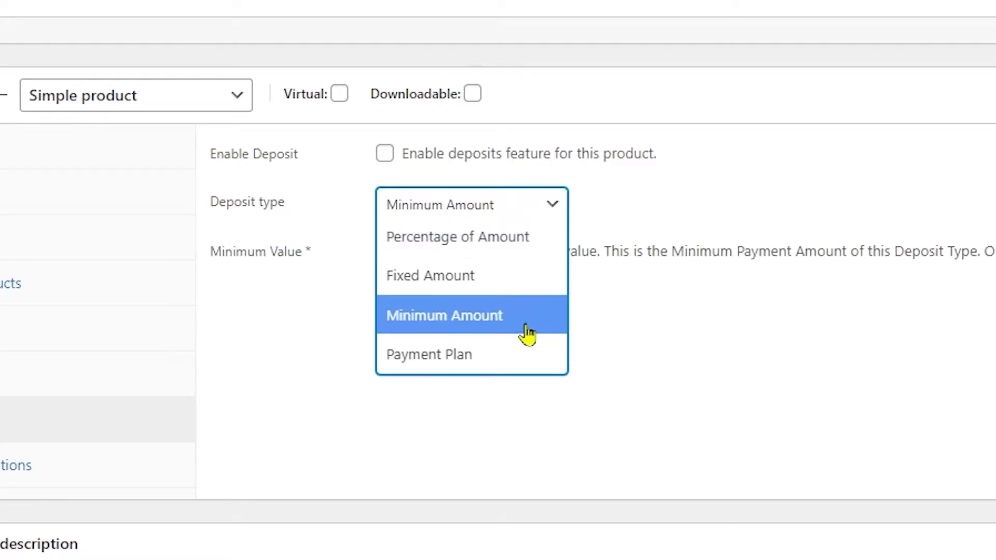
pyautogui.click(521, 366)
pyautogui.click(447, 259)
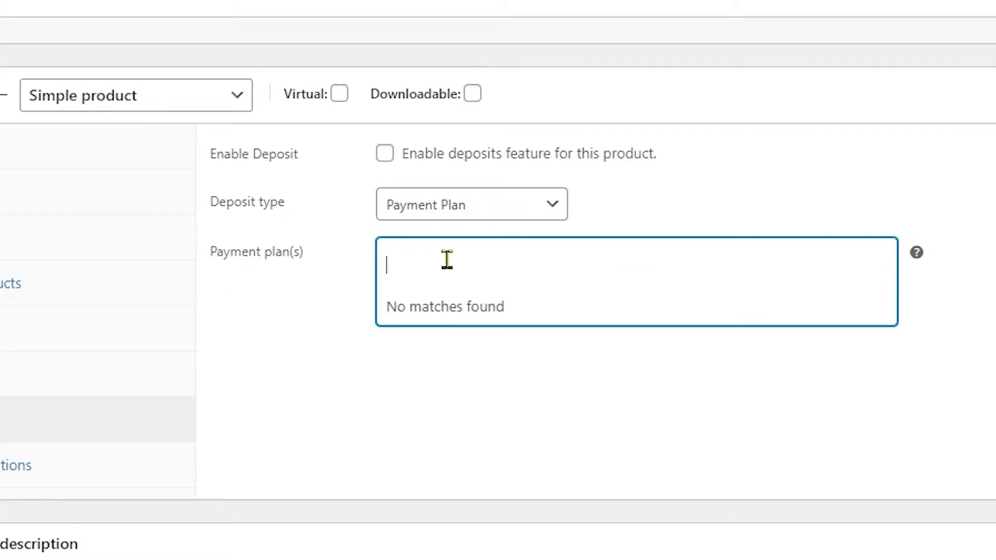
pyautogui.click(407, 363)
pyautogui.click(447, 266)
pyautogui.click(415, 369)
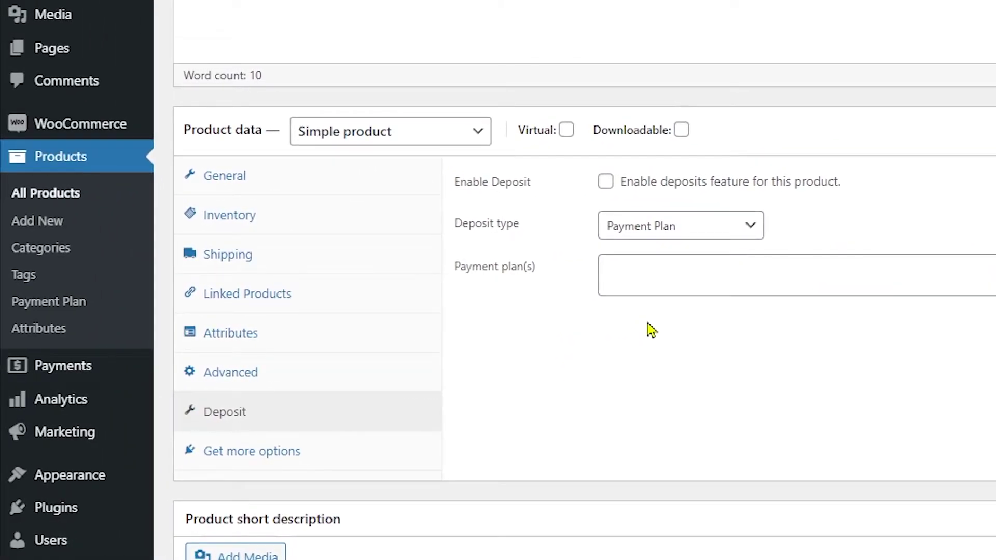
# Step: Start a new payment plan named Weekly Payment with a down payment of 60 percent
pyautogui.click(49, 311)
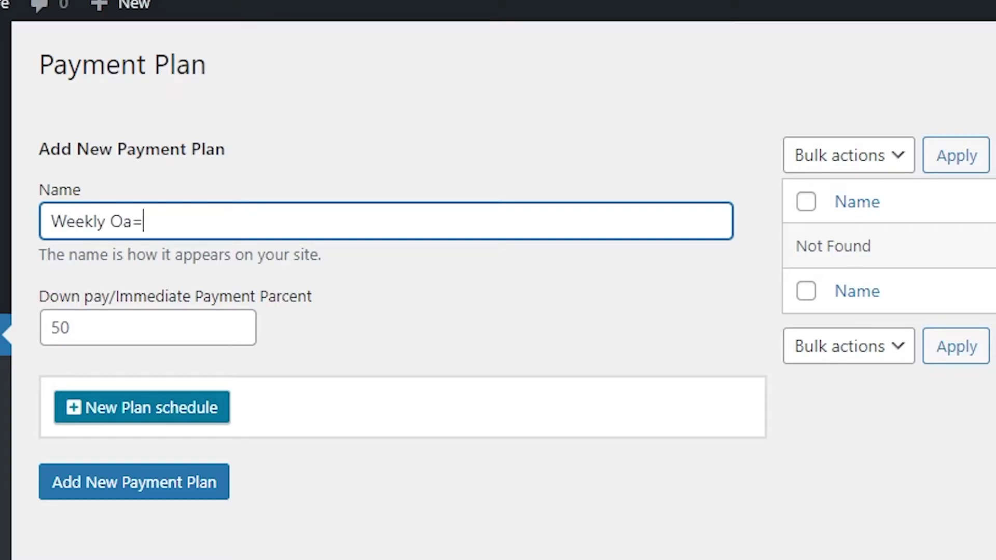
pyautogui.press('BackSpace')
pyautogui.press('BackSpace')
pyautogui.press('BackSpace')
pyautogui.write('Payment')
pyautogui.click(234, 282)
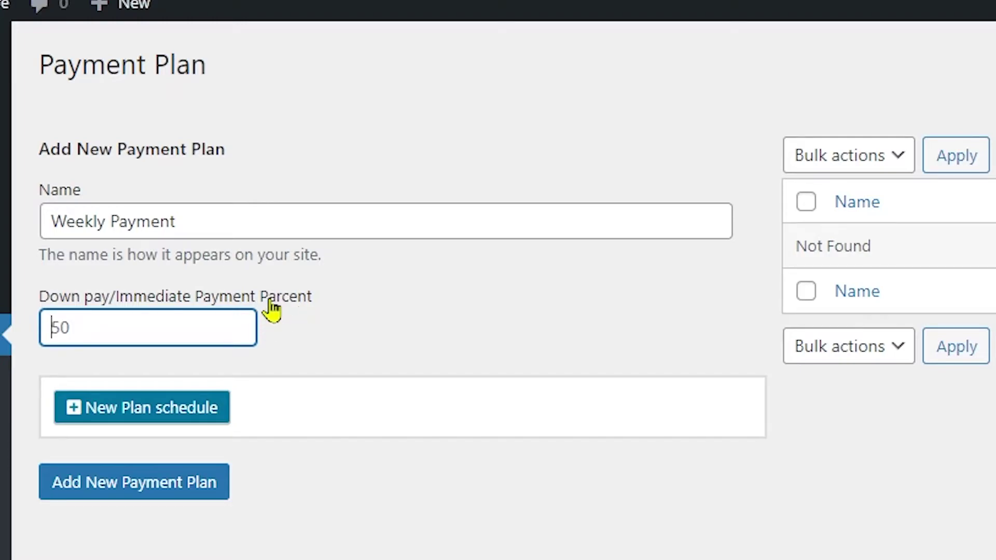
pyautogui.click(290, 313)
pyautogui.click(284, 307)
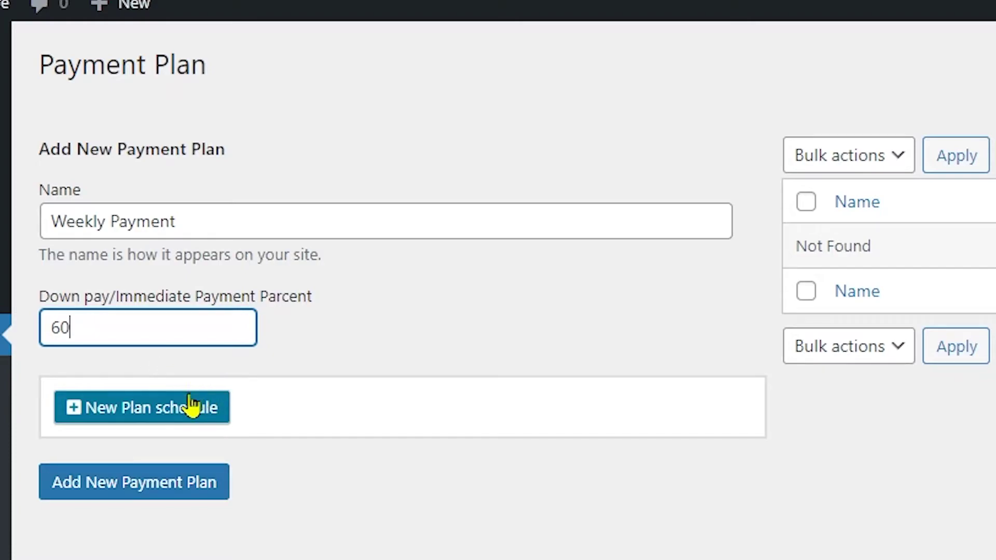
# Step: Add a schedule to the payment plan with a payment amount percentage of 25
pyautogui.click(116, 421)
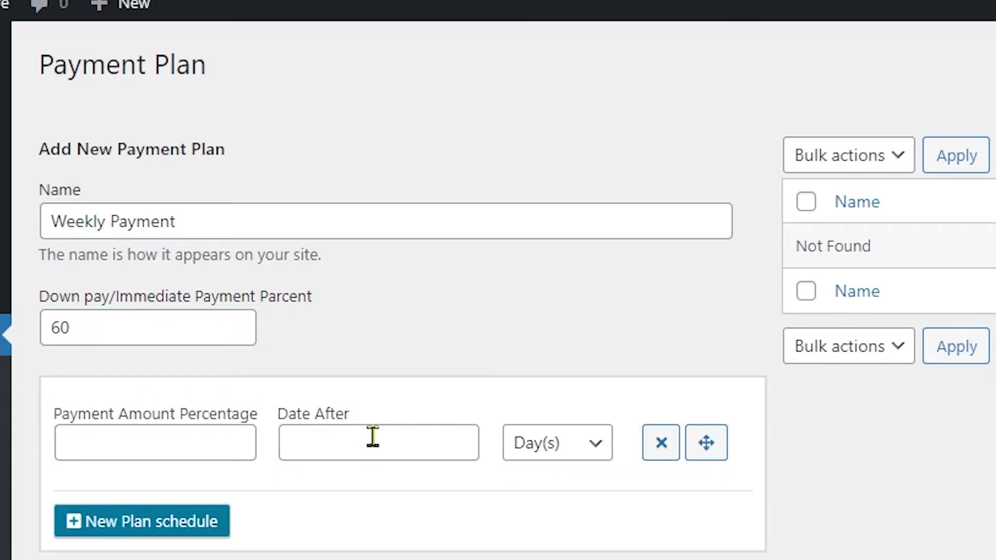
pyautogui.click(197, 443)
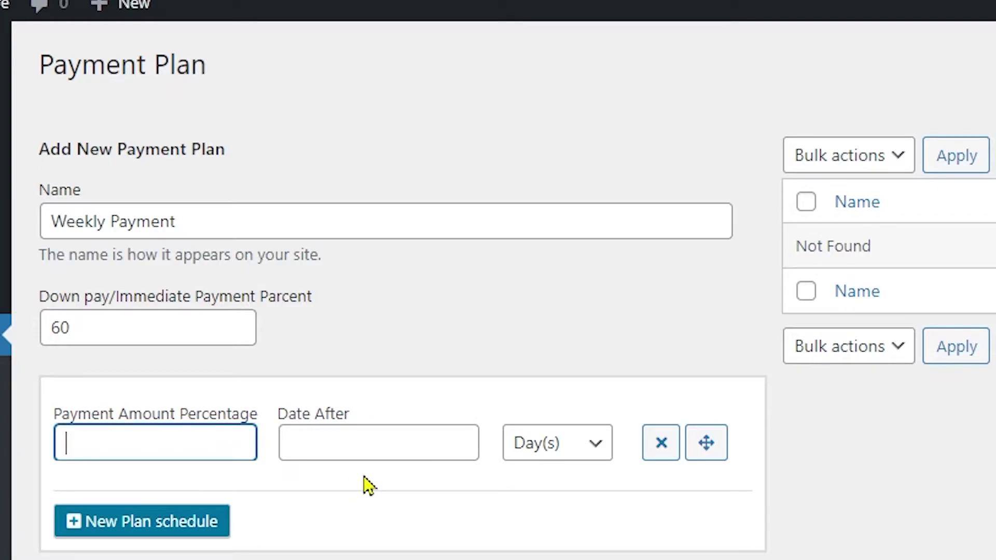
pyautogui.click(349, 445)
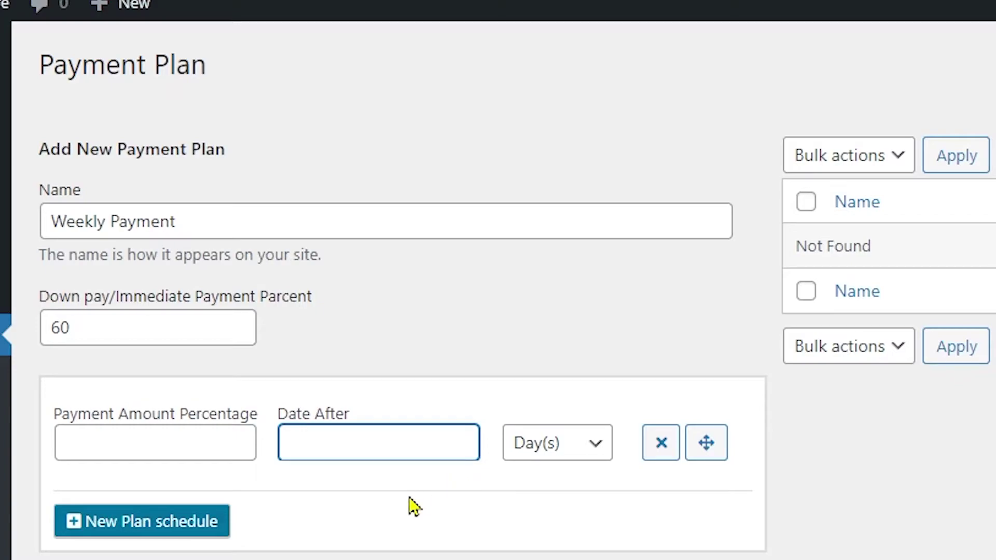
pyautogui.click(124, 451)
pyautogui.write('25')
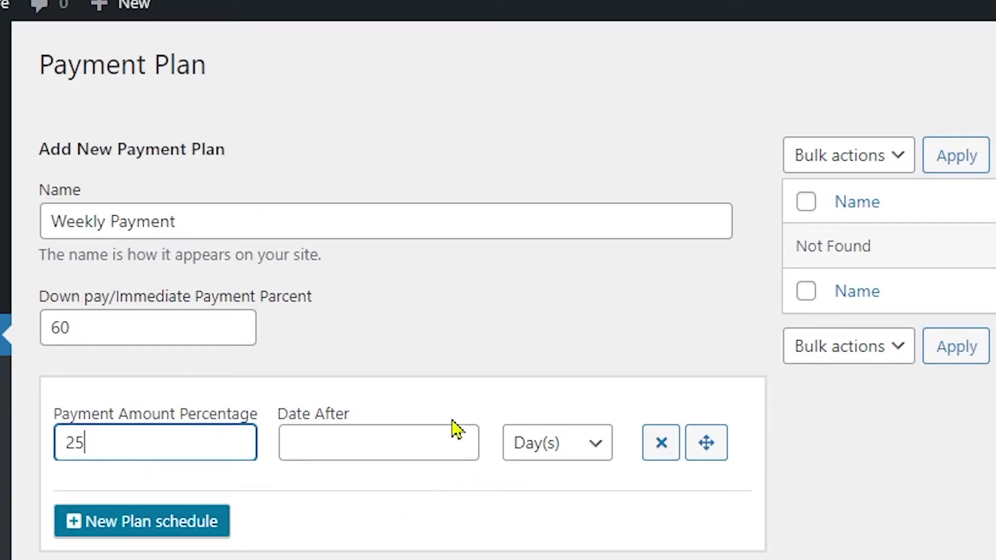
pyautogui.click(412, 446)
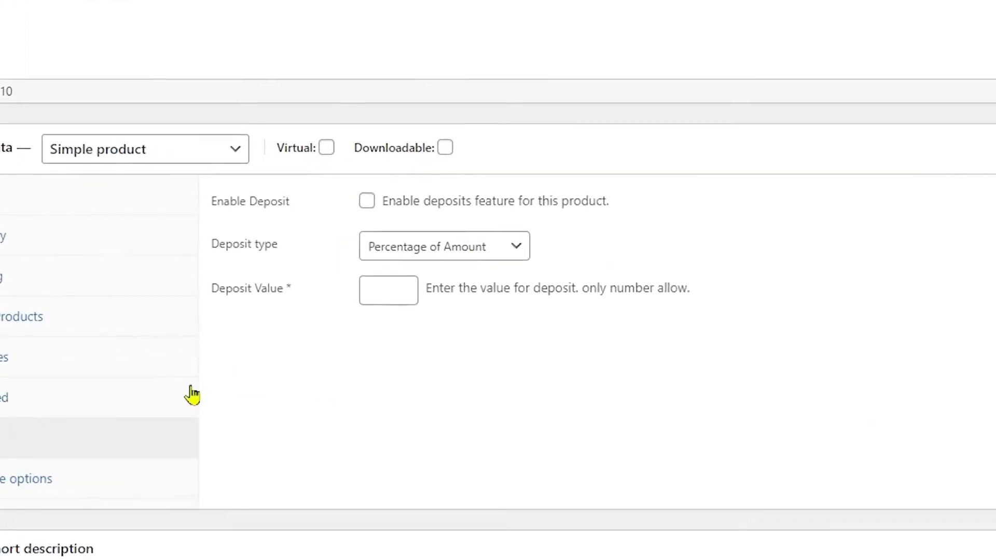
# Step: Enable deposits for the product using the Weekly Payment payment plan and check the deposit type shown in the cart
pyautogui.click(505, 251)
pyautogui.click(478, 394)
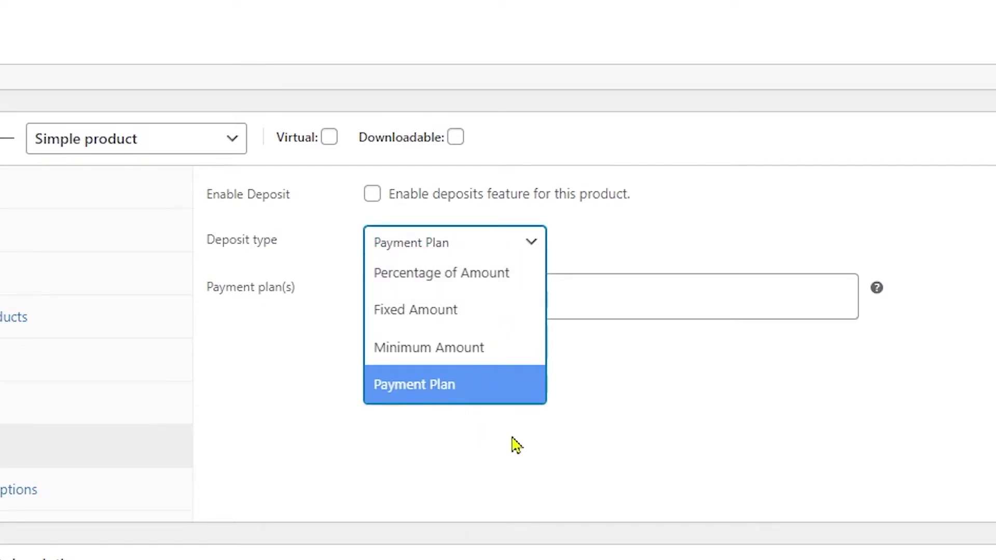
pyautogui.click(438, 311)
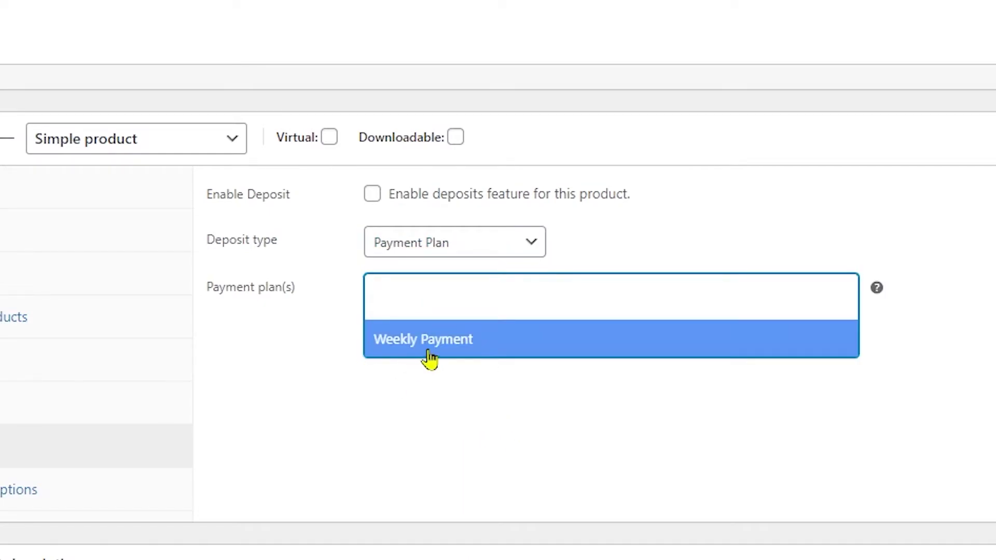
pyautogui.click(431, 357)
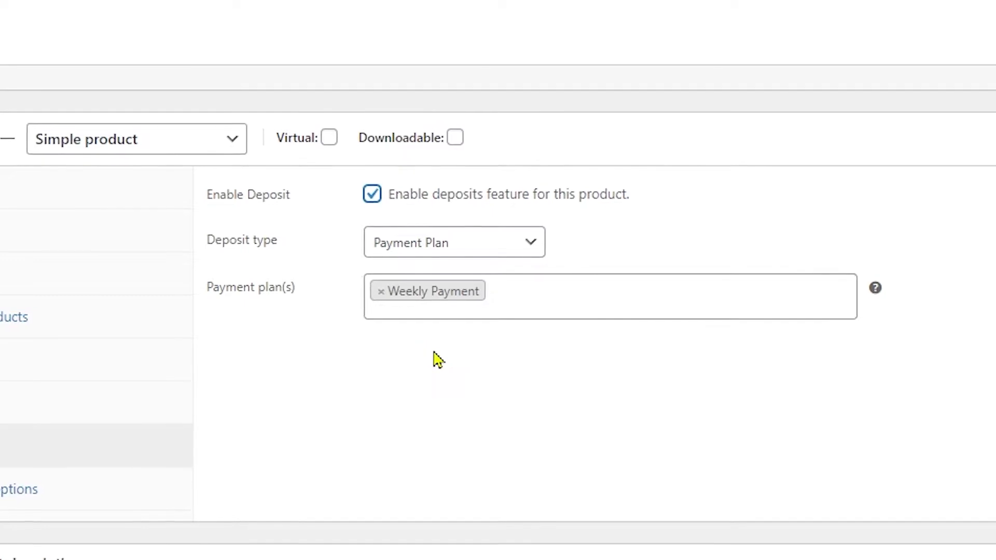
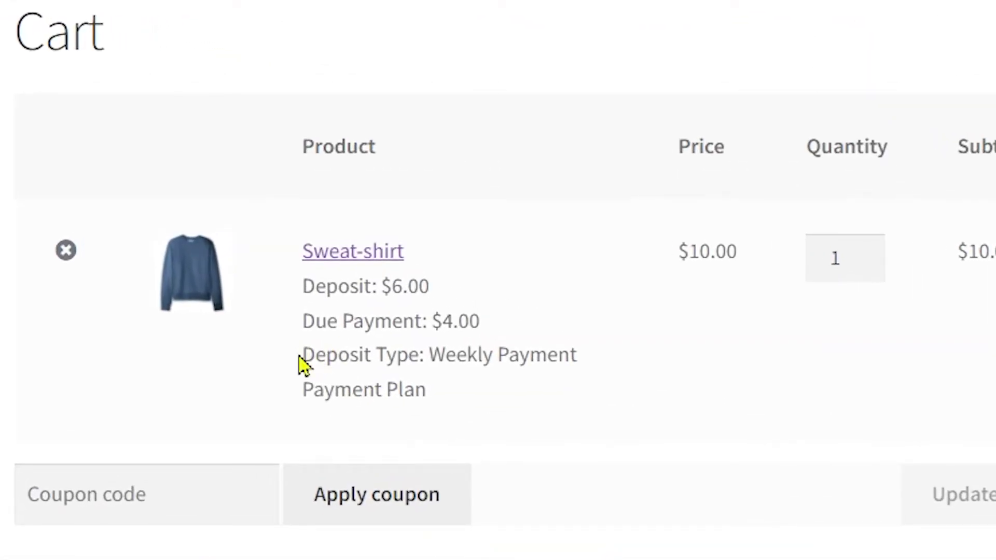
pyautogui.moveTo(376, 360); pyautogui.dragTo(578, 362)
pyautogui.click(769, 409)
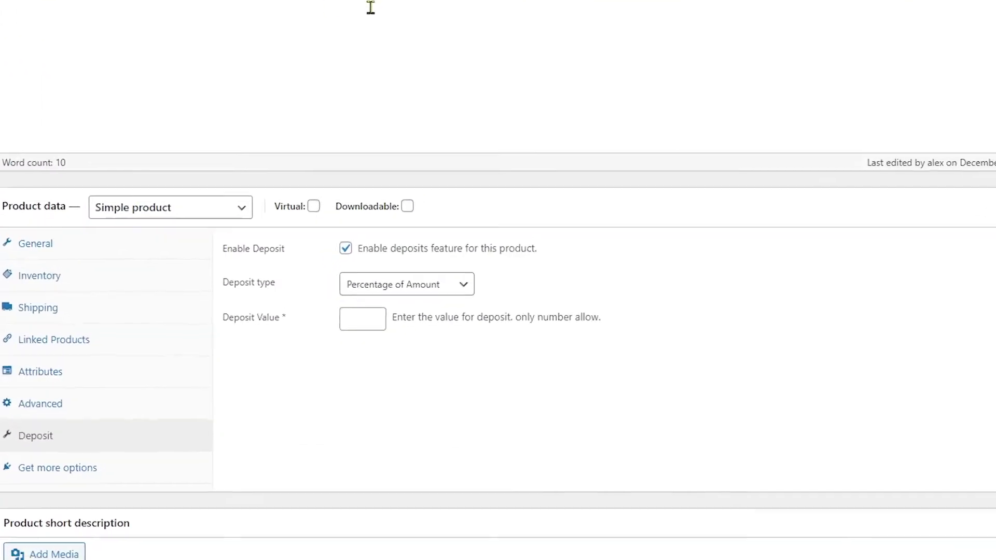
# Step: Set the product's deposit type to Percentage of Amount with a deposit value of 20
pyautogui.click(386, 313)
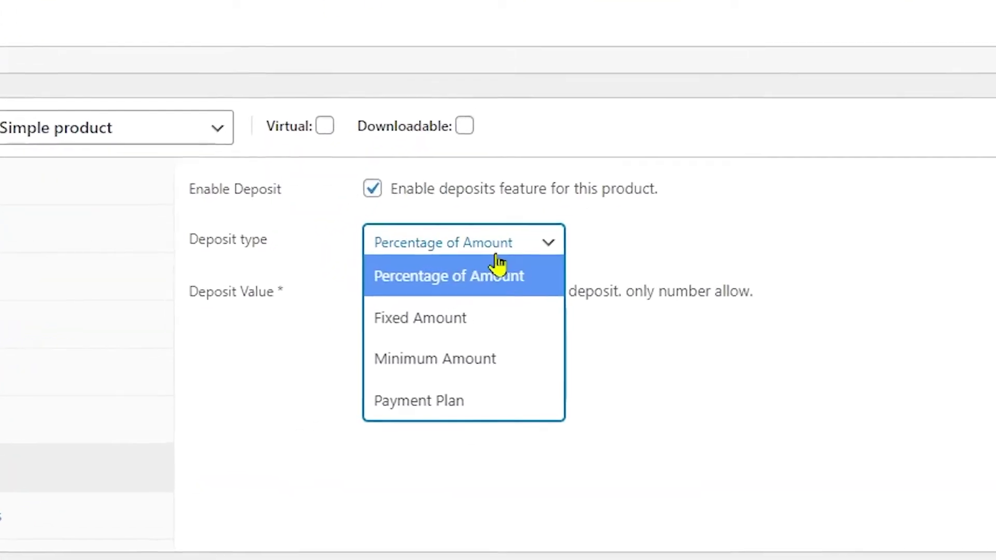
pyautogui.click(641, 346)
pyautogui.click(379, 293)
pyautogui.click(251, 429)
pyautogui.click(339, 306)
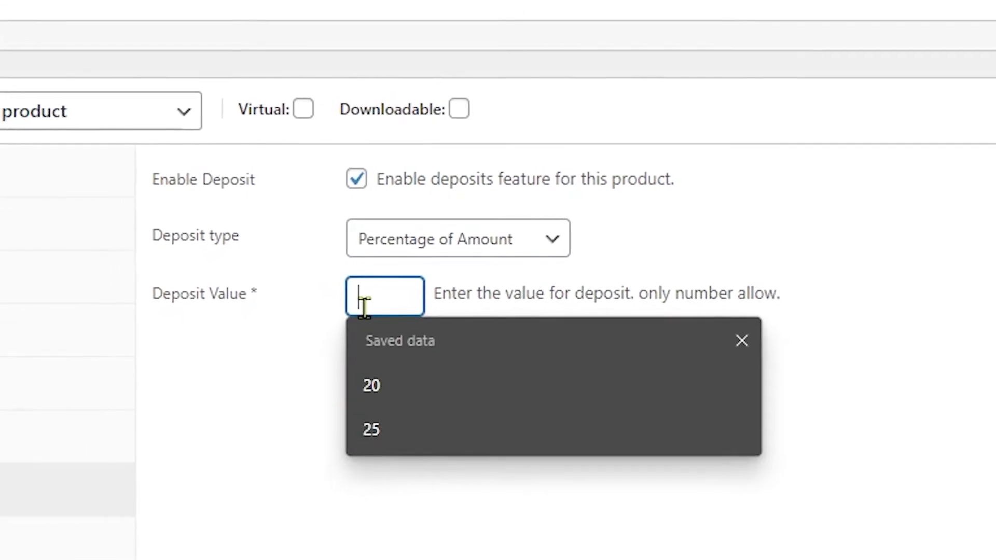
pyautogui.click(332, 407)
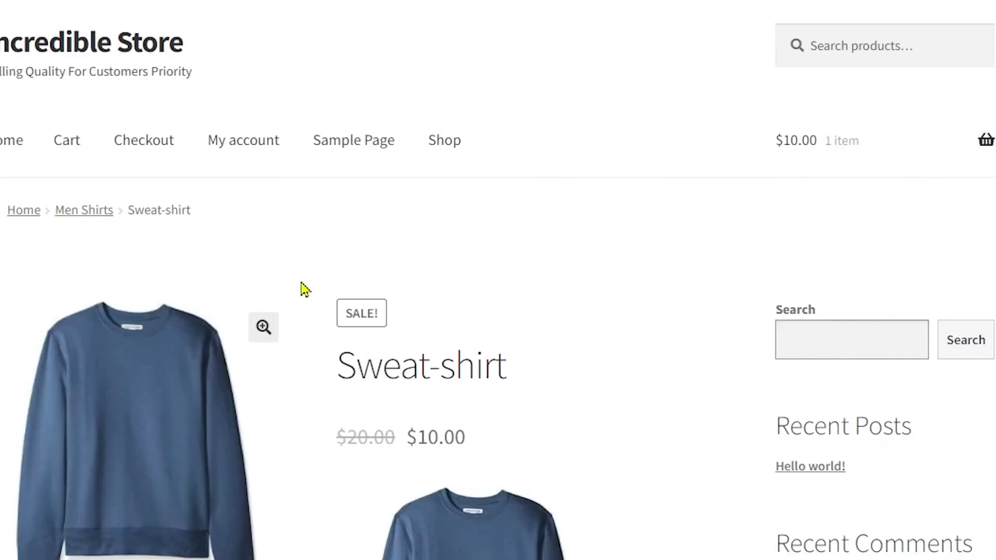
# Step: Compare the deposit amount on the Sweat-shirt store page with the product's price
pyautogui.scroll(-5, 469, 419)
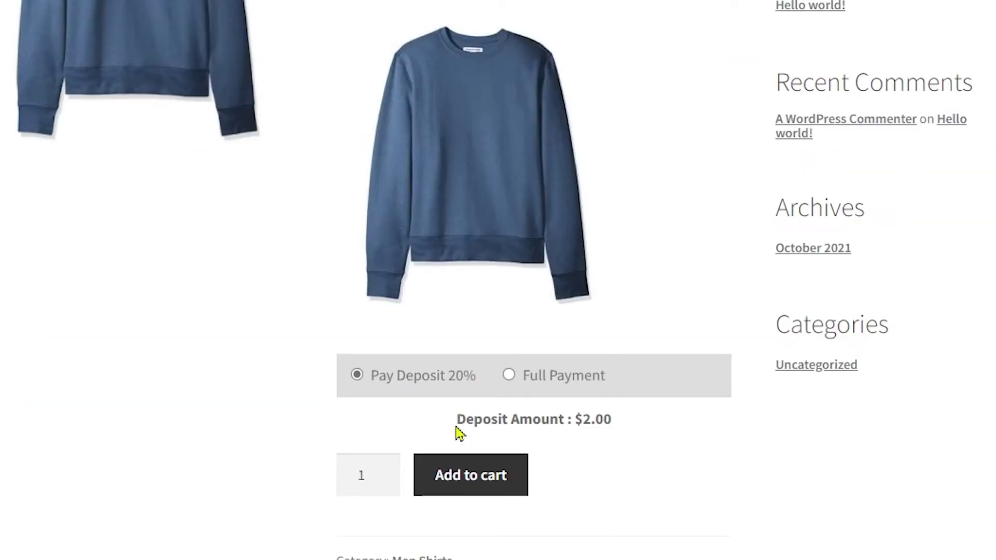
pyautogui.moveTo(582, 419); pyautogui.dragTo(604, 419)
pyautogui.scroll(5, 586, 294)
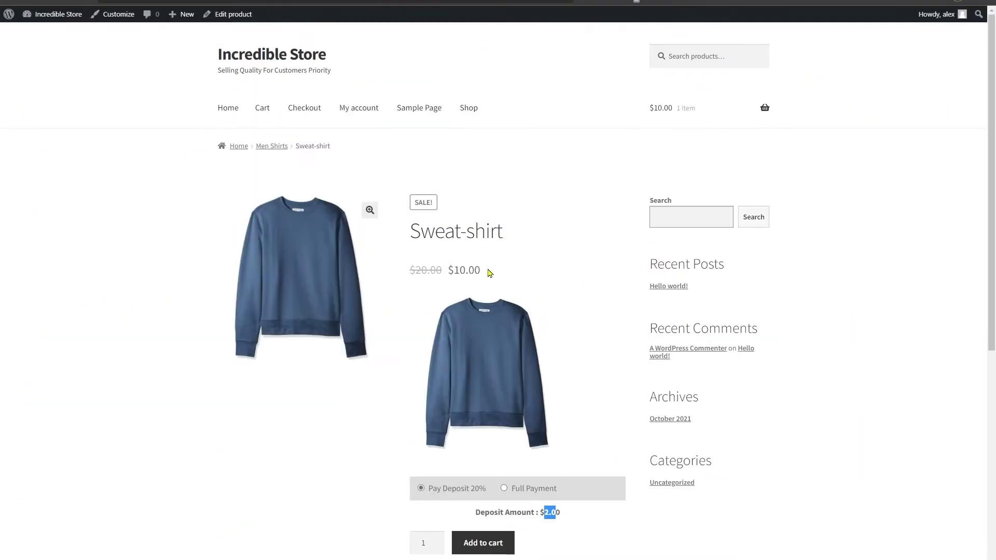
pyautogui.moveTo(453, 270); pyautogui.dragTo(465, 269)
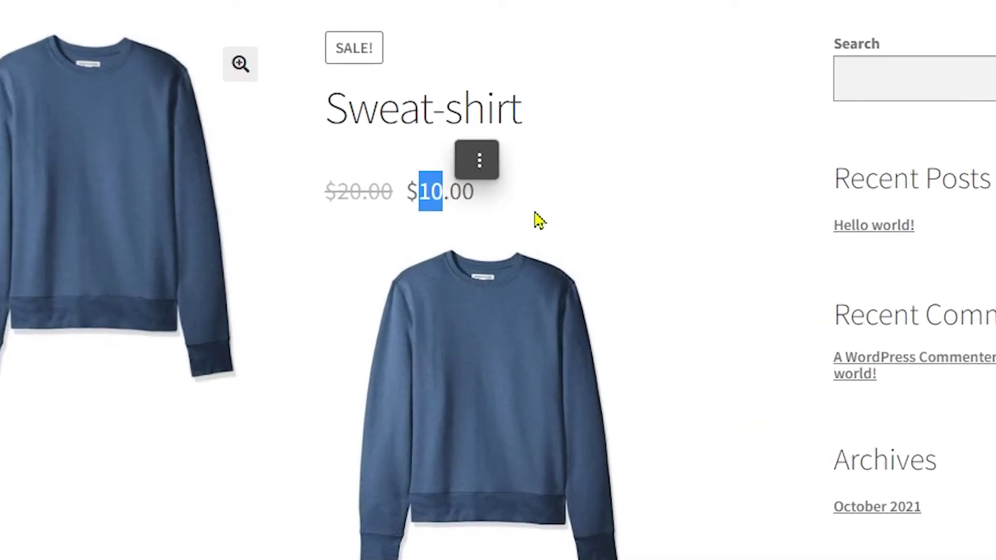
pyautogui.click(535, 213)
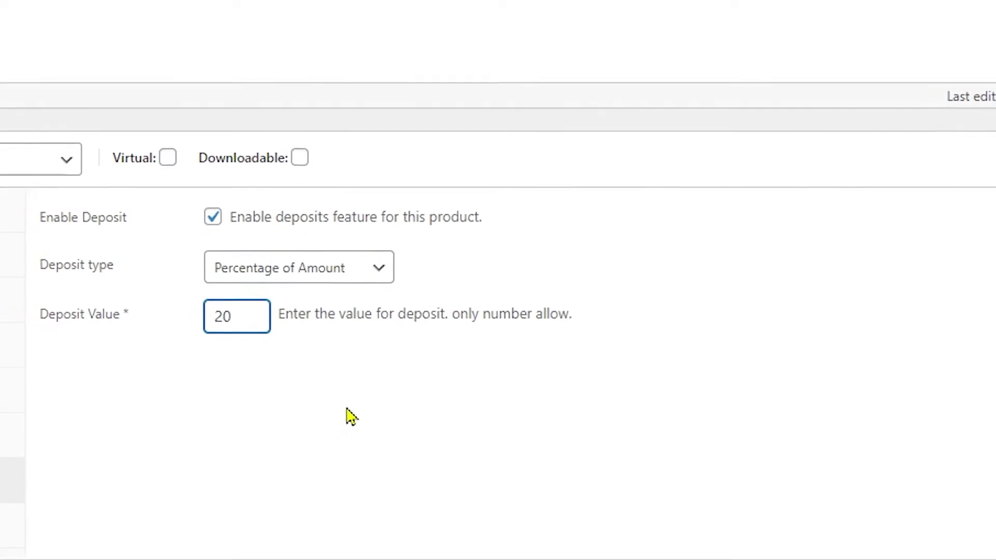
# Step: Set the product's deposit to a Fixed Amount of 10 and add the Sweat-shirt to the cart with that deposit
pyautogui.click(534, 239)
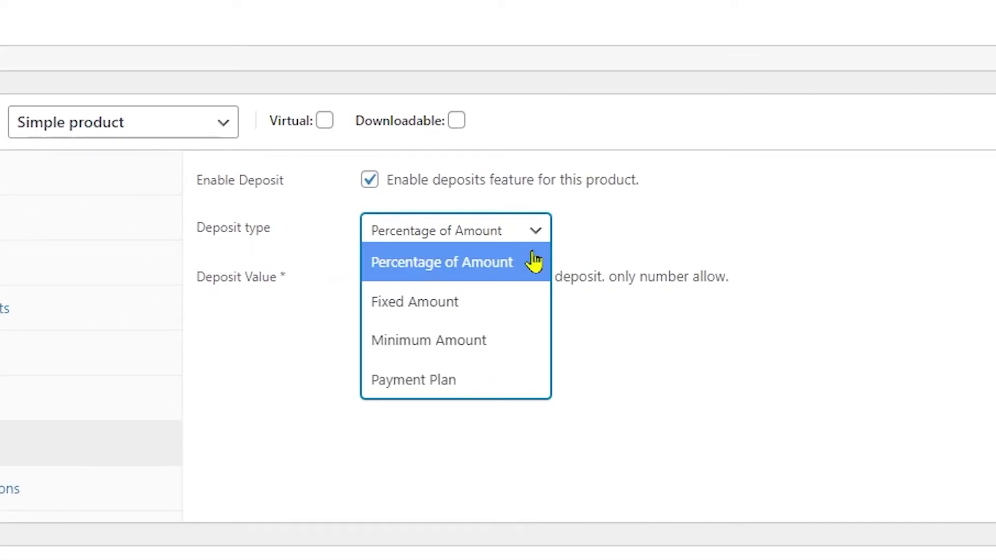
pyautogui.click(493, 321)
pyautogui.press('Tab')
pyautogui.write('10')
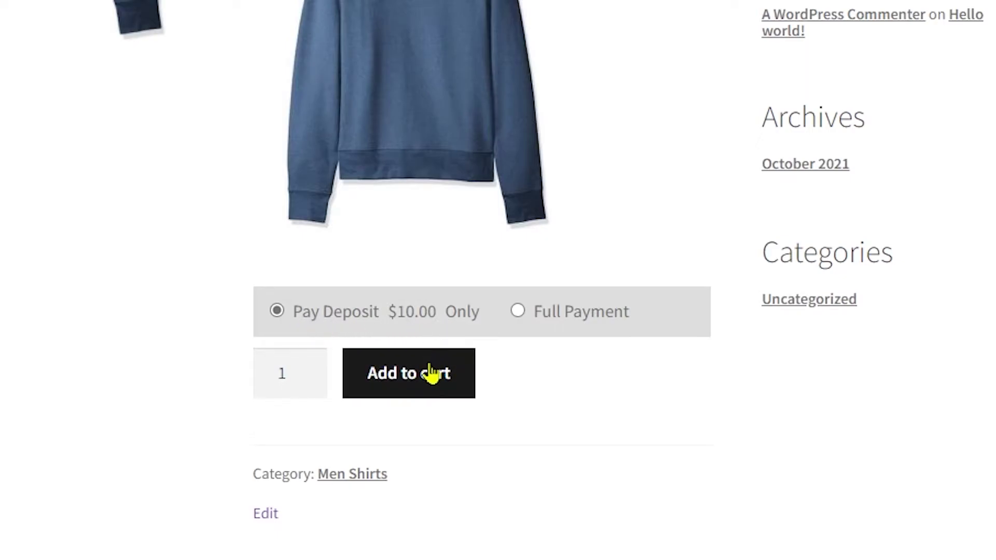
pyautogui.click(424, 388)
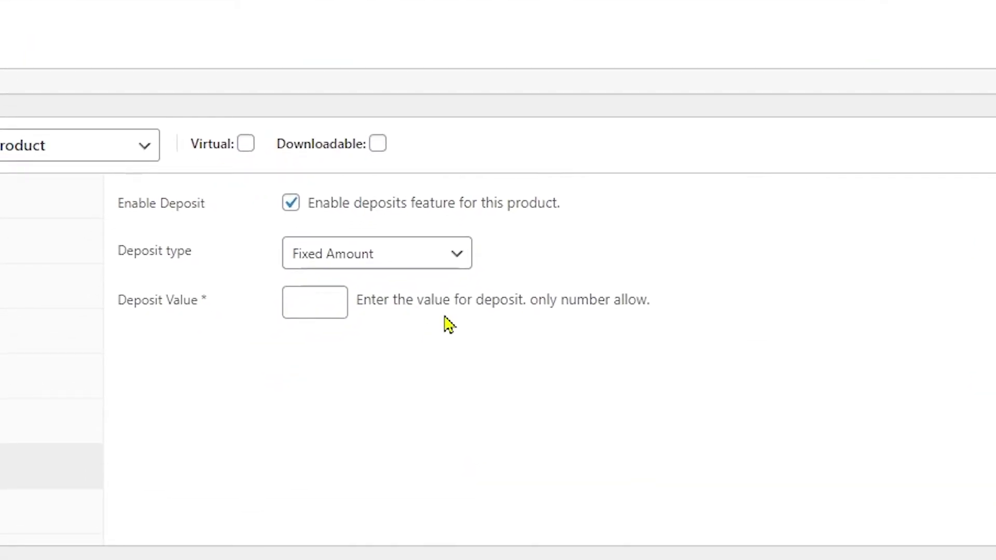
# Step: Set the product's deposit type to Minimum Amount with a minimum value of 2 and preview the updated product
pyautogui.click(434, 257)
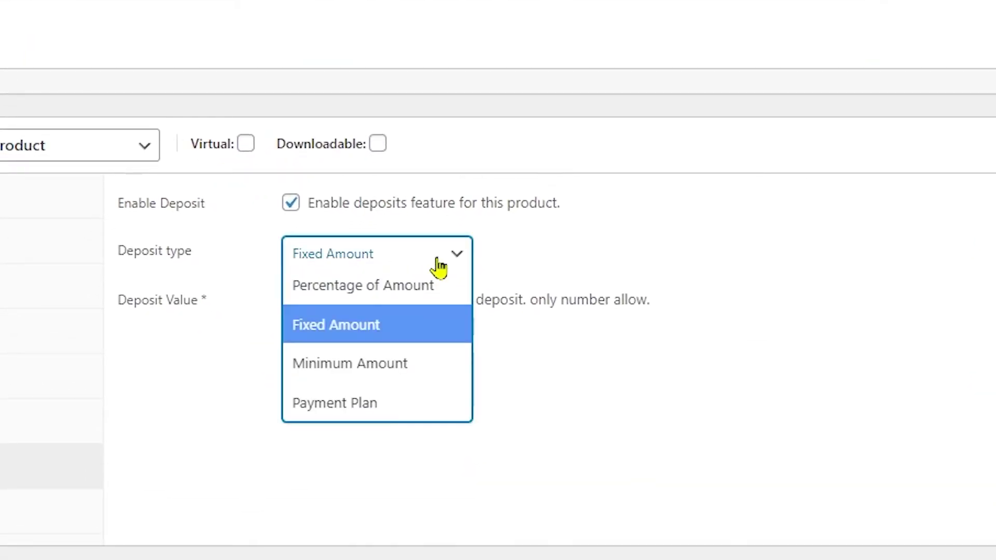
pyautogui.click(419, 382)
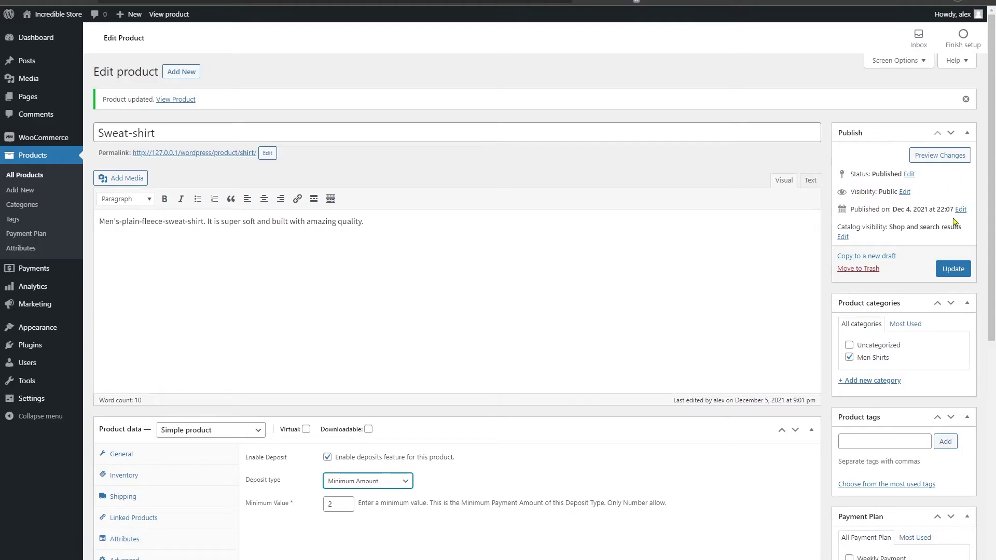
pyautogui.click(939, 155)
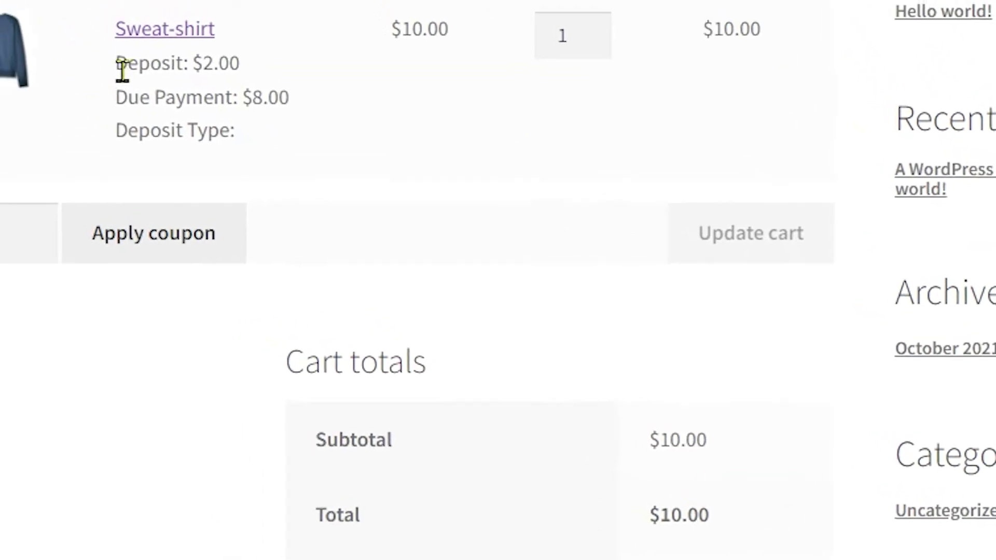
# Step: Check the Sweat-shirt's deposit and due payment in the cart and place the order with Cash on delivery
pyautogui.moveTo(122, 69); pyautogui.dragTo(431, 267)
pyautogui.moveTo(293, 280); pyautogui.dragTo(378, 284)
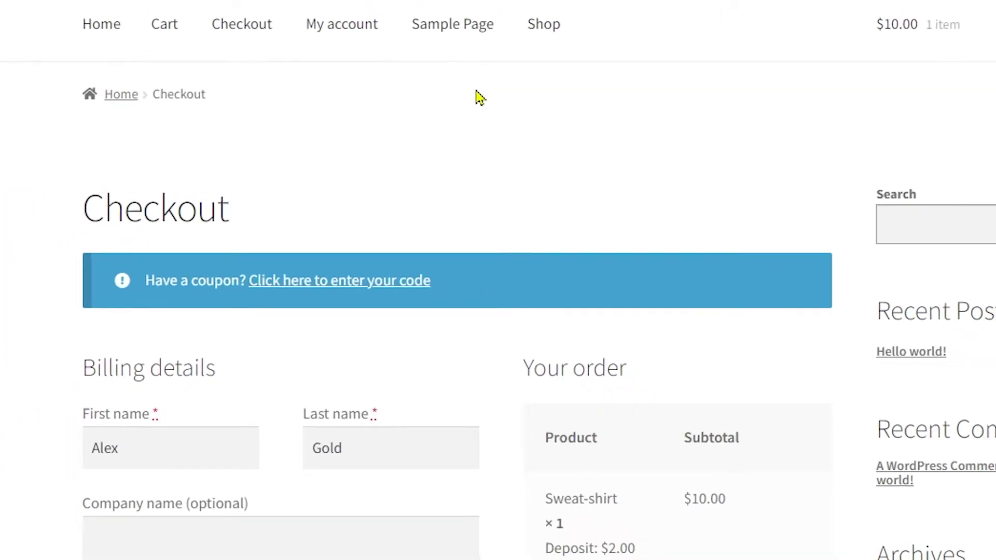
pyautogui.scroll(-8, 513, 135)
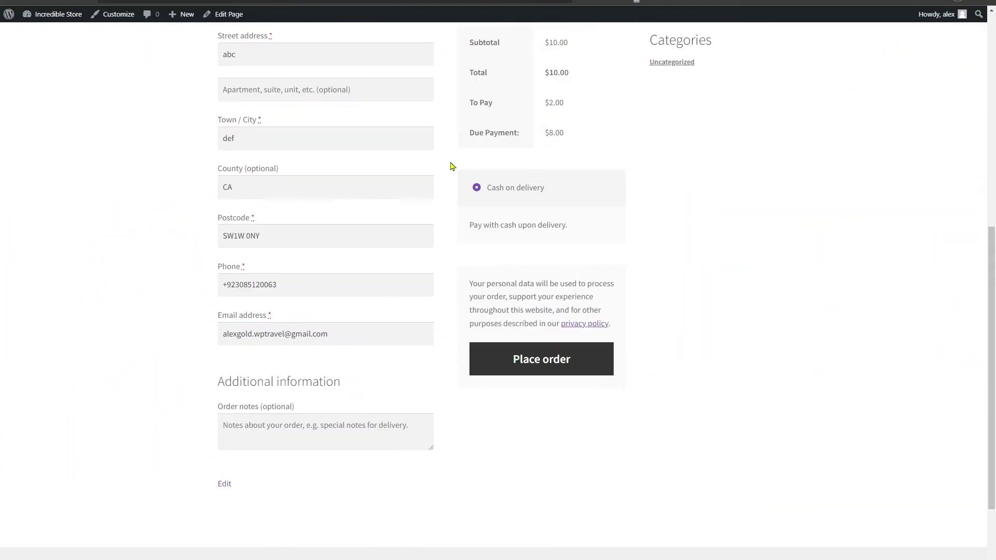
pyautogui.click(551, 363)
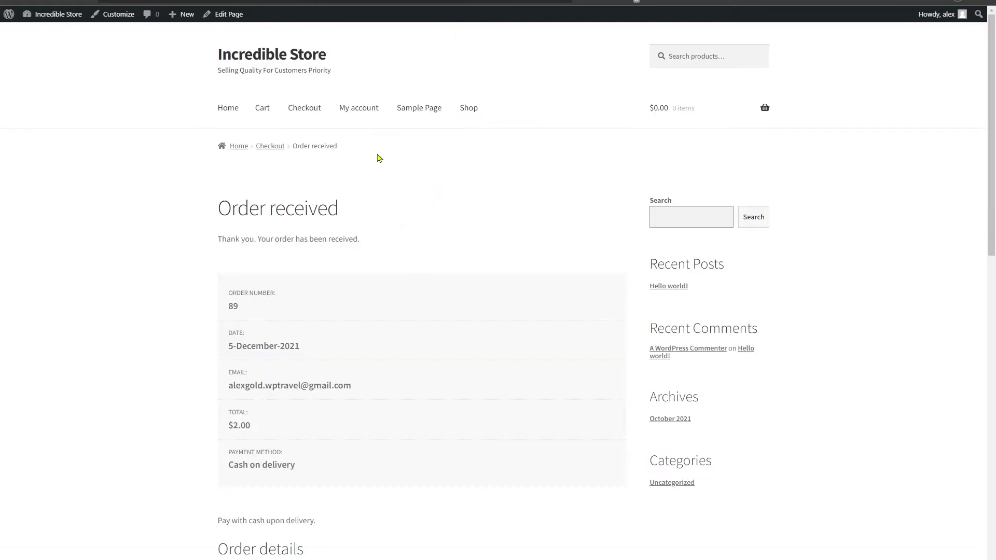
# Step: Open the newest order in the customer account's order list and examine its deposit and due payment details
pyautogui.click(356, 111)
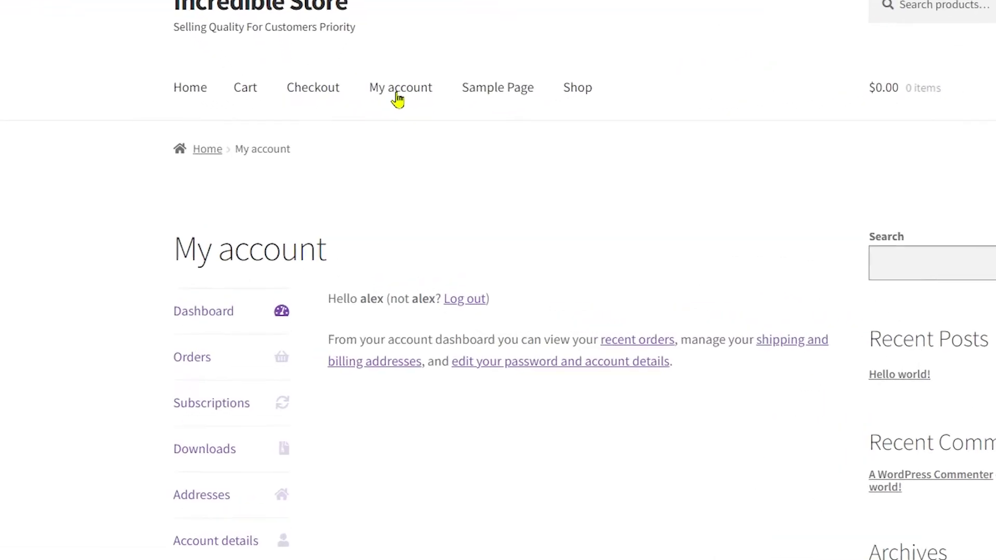
pyautogui.click(179, 420)
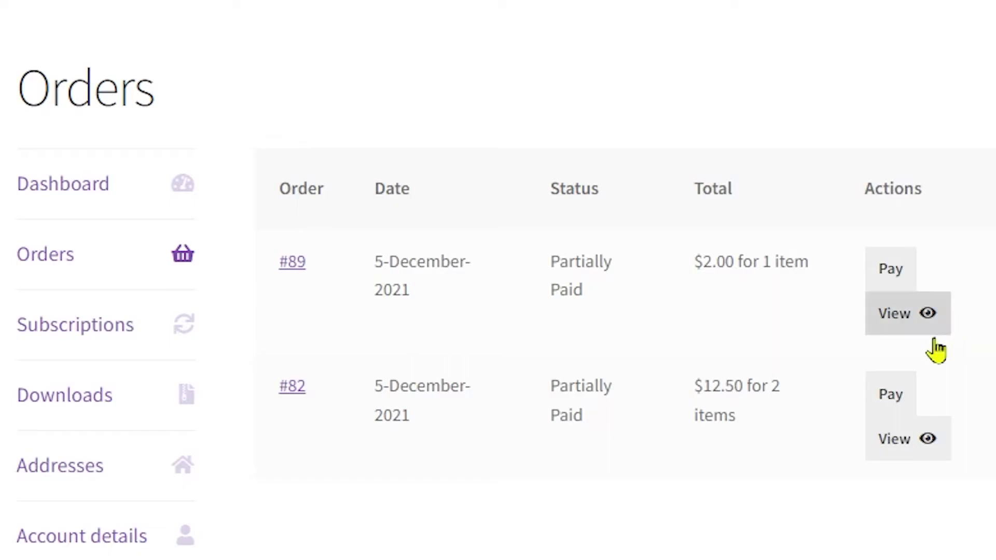
pyautogui.click(910, 322)
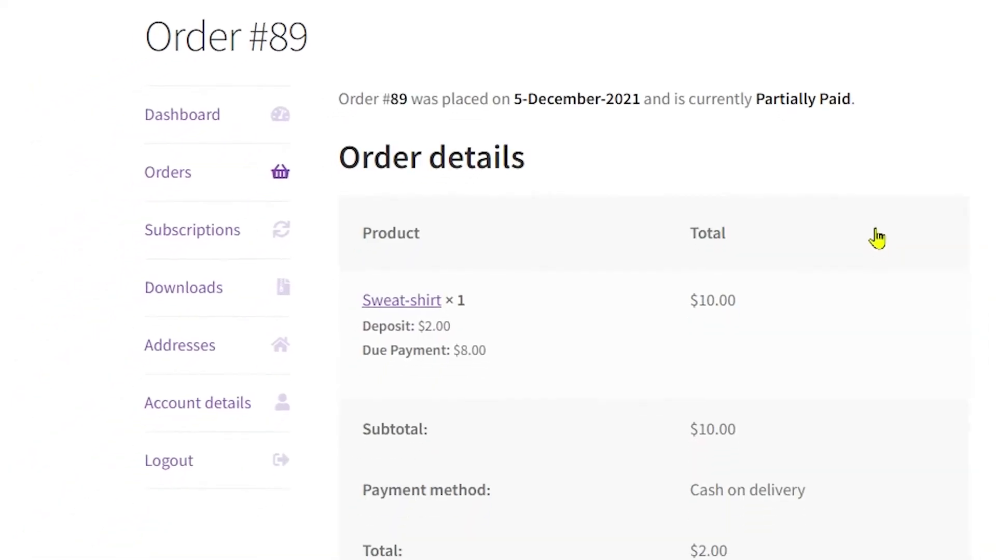
pyautogui.scroll(-8, 816, 127)
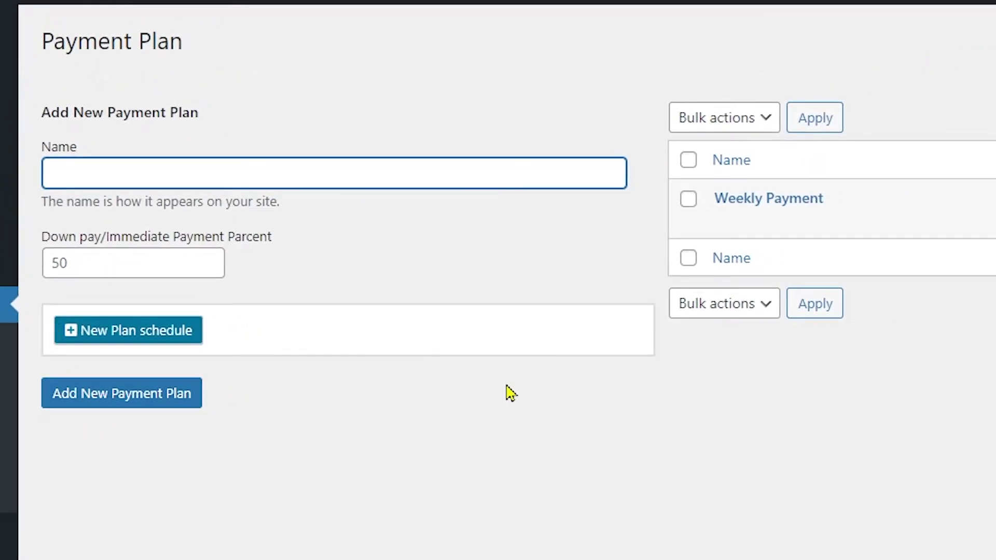
# Step: Add a new payment plan named Monthly Payment with one blank schedule row
pyautogui.moveTo(878, 189)
pyautogui.write('Monthly Payment')
pyautogui.click(122, 233)
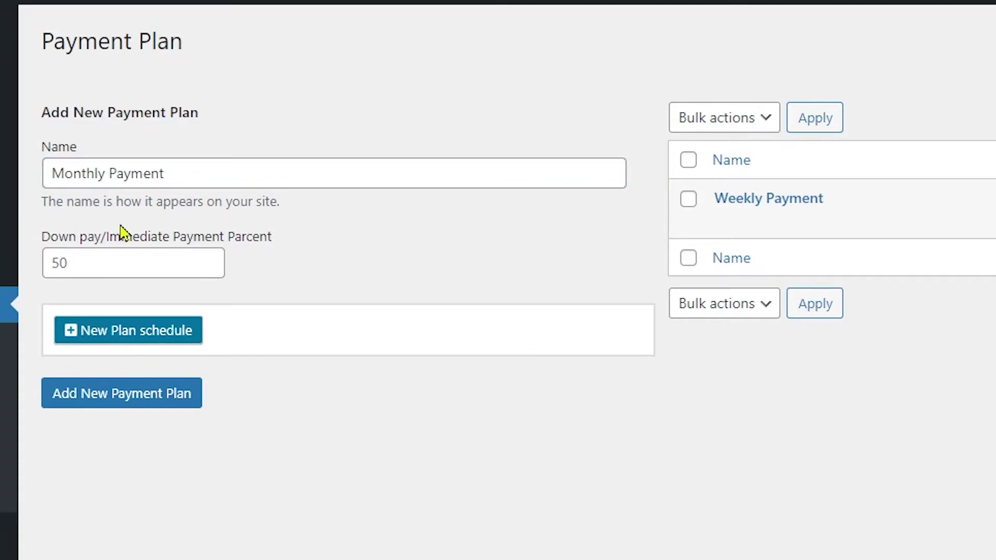
pyautogui.click(84, 338)
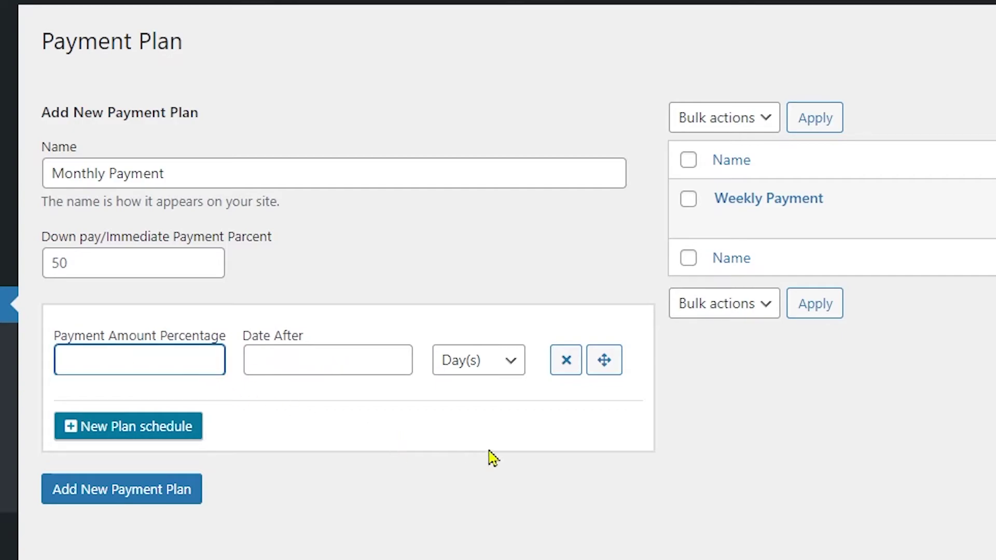
pyautogui.click(104, 491)
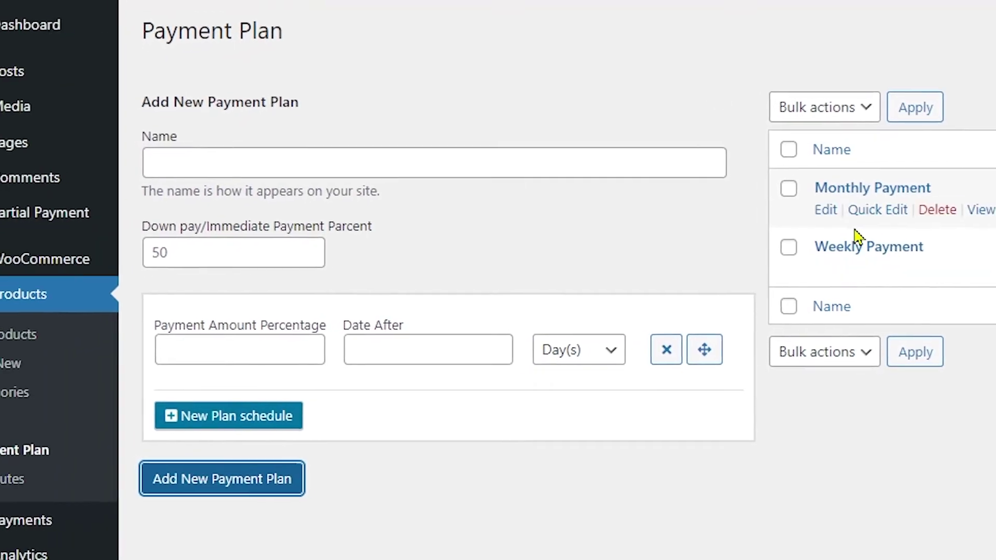
# Step: Open the partial payment reminder log and send a reminder email immediately for the first listed order
pyautogui.moveTo(42, 235)
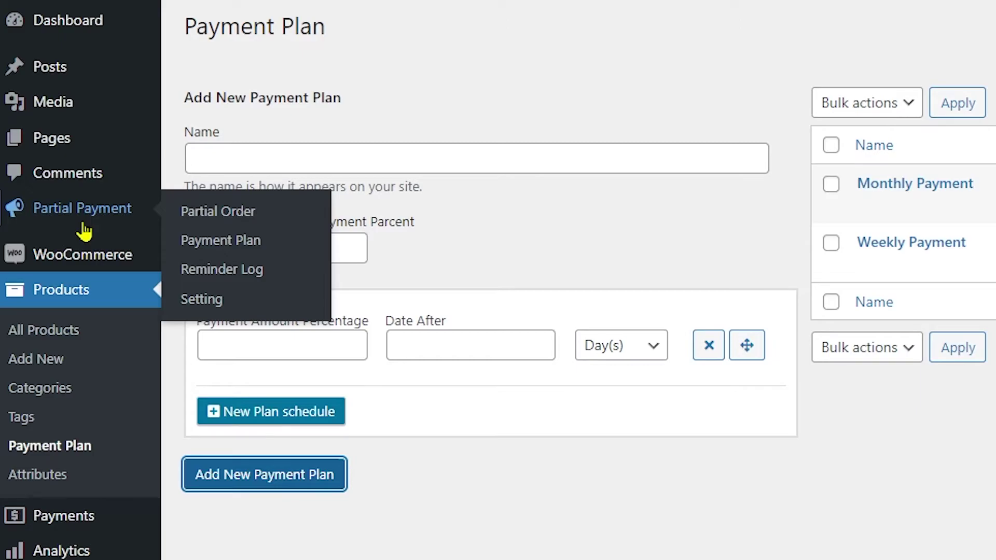
pyautogui.click(202, 269)
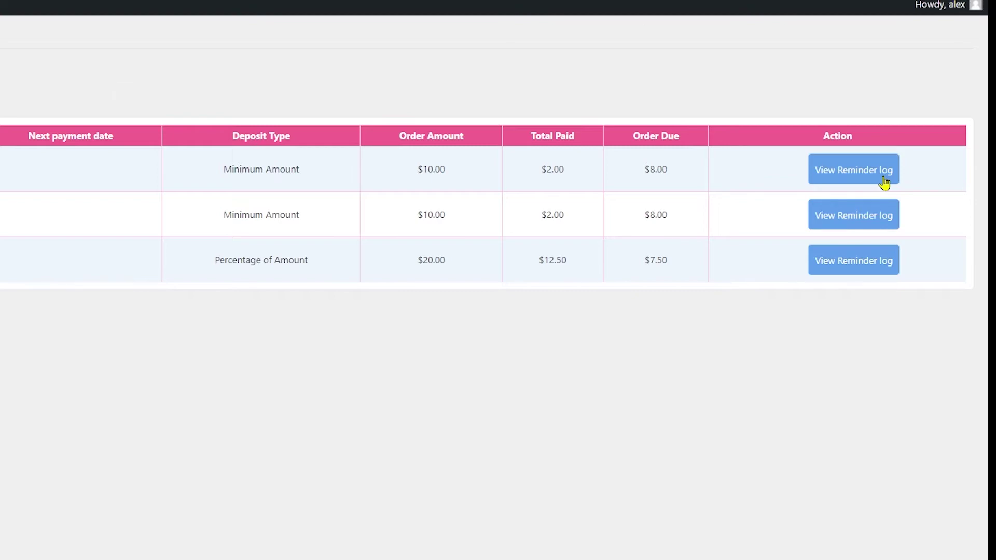
pyautogui.click(884, 182)
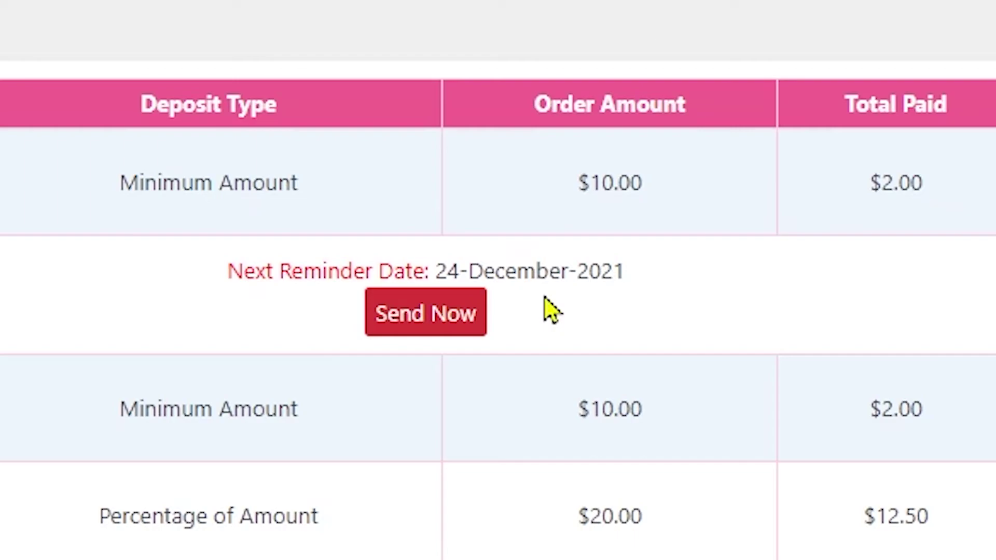
pyautogui.click(423, 330)
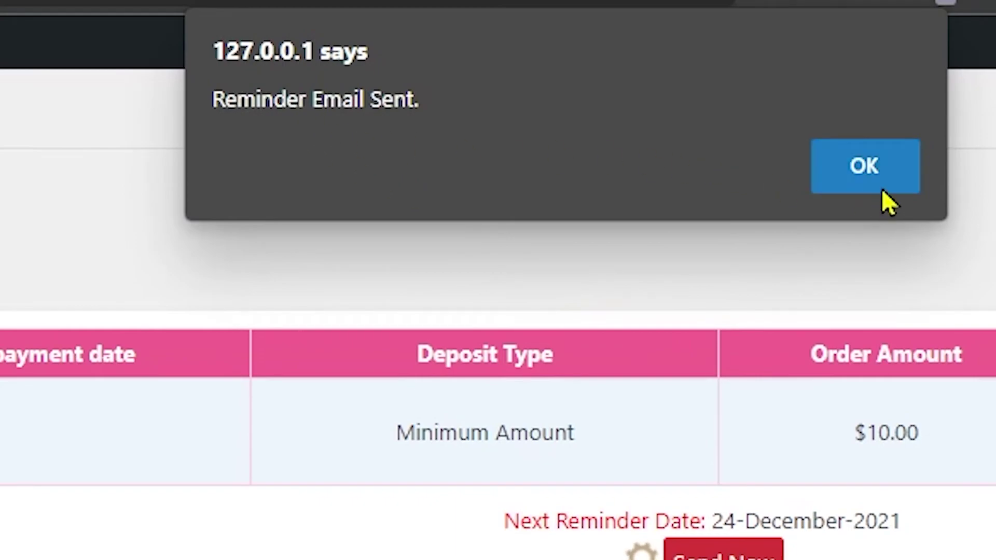
pyautogui.click(837, 146)
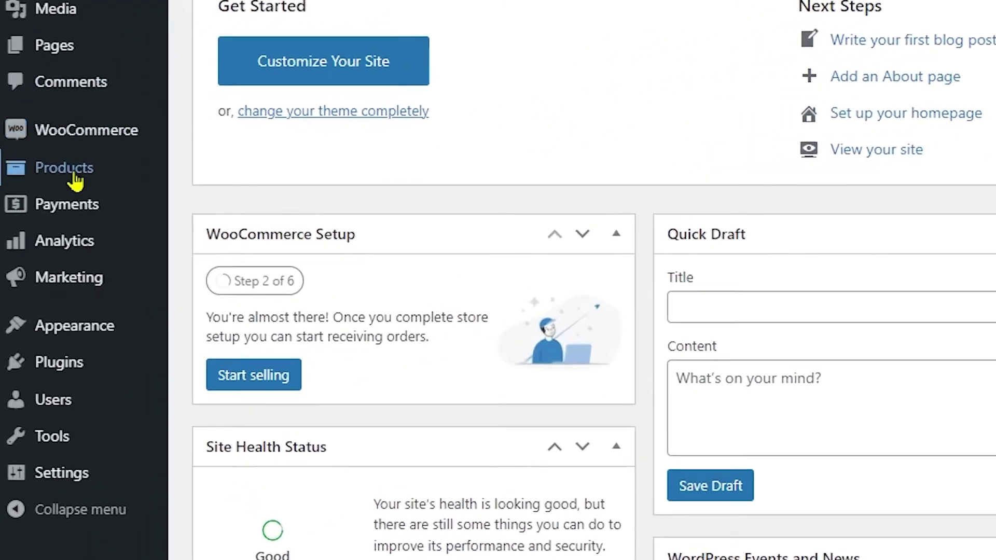
# Step: Open WooCommerce's Partial/Deposit settings and look through the text labels down to the checkout and stock options
pyautogui.moveTo(38, 176)
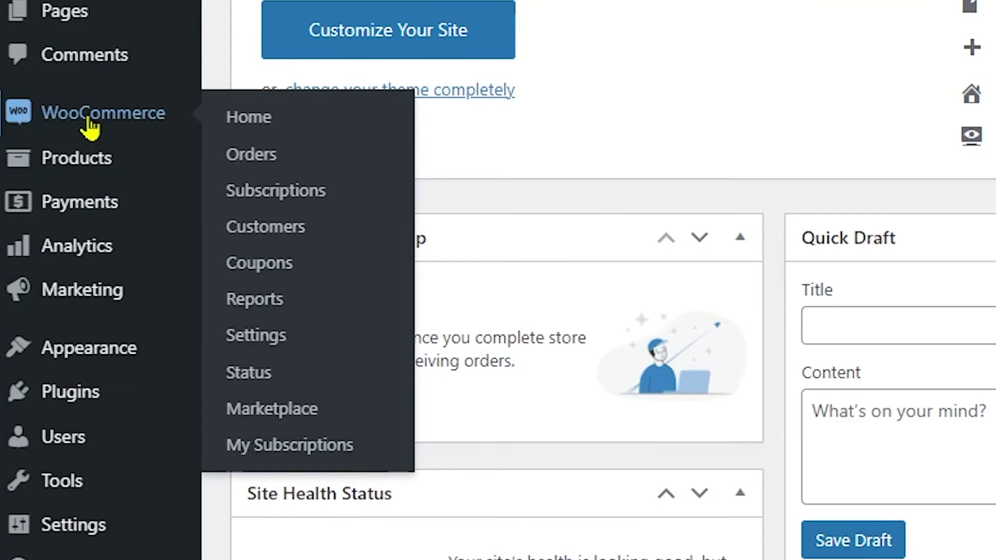
pyautogui.click(282, 335)
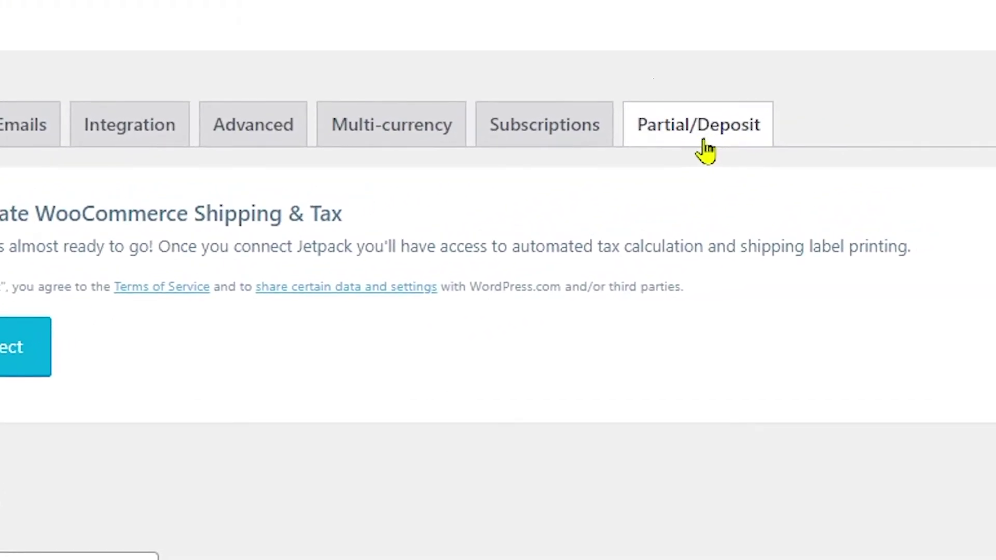
pyautogui.click(705, 141)
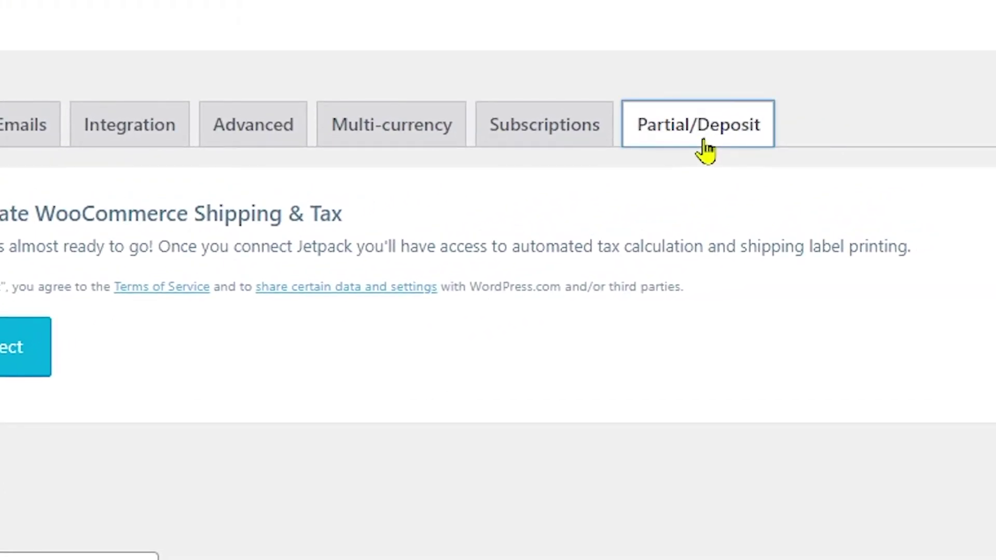
pyautogui.scroll(-5, 665, 255)
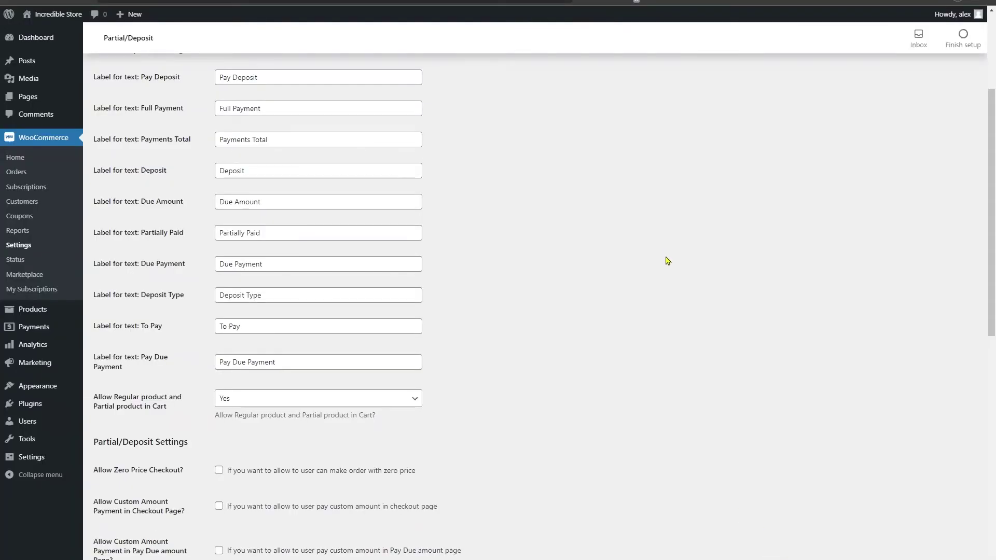
pyautogui.scroll(-5, 667, 261)
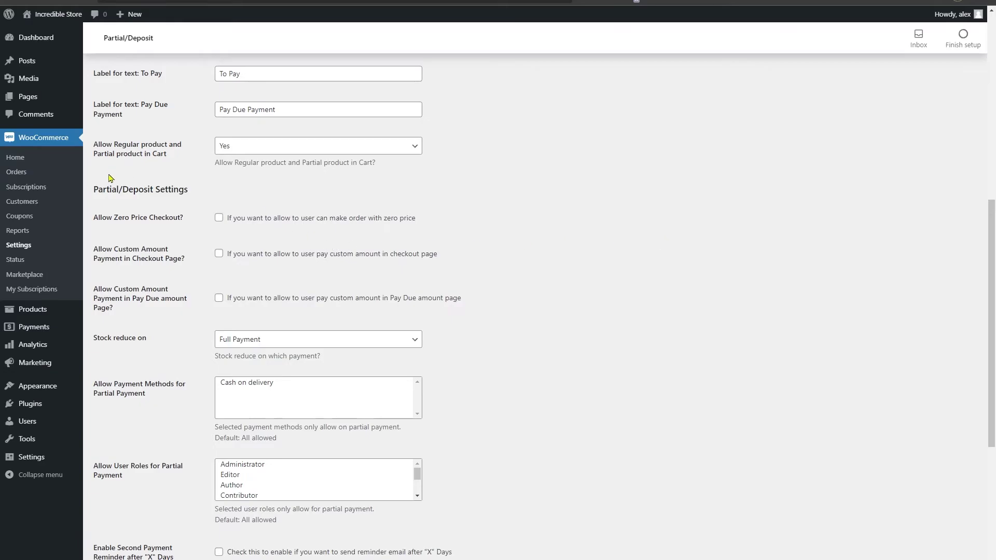
pyautogui.scroll(-2, 494, 208)
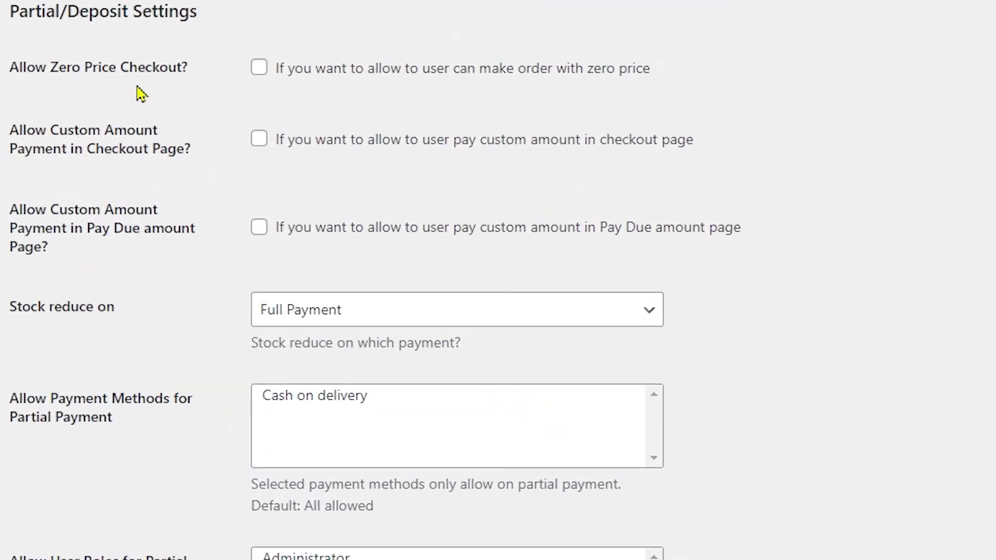
# Step: Try the Allow Zero Price Checkout option and go through the two custom amount payment options
pyautogui.click(258, 68)
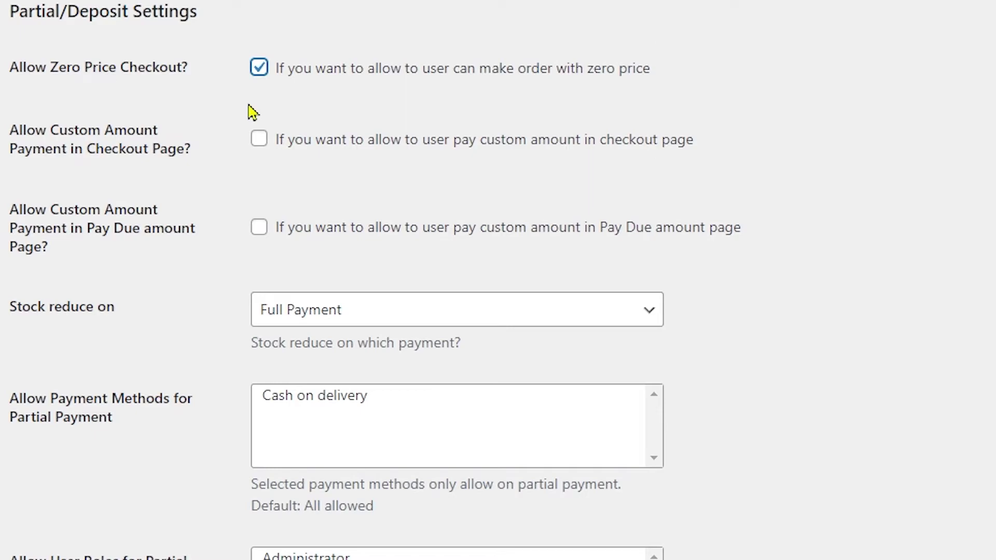
pyautogui.press('space')
pyautogui.press('Tab')
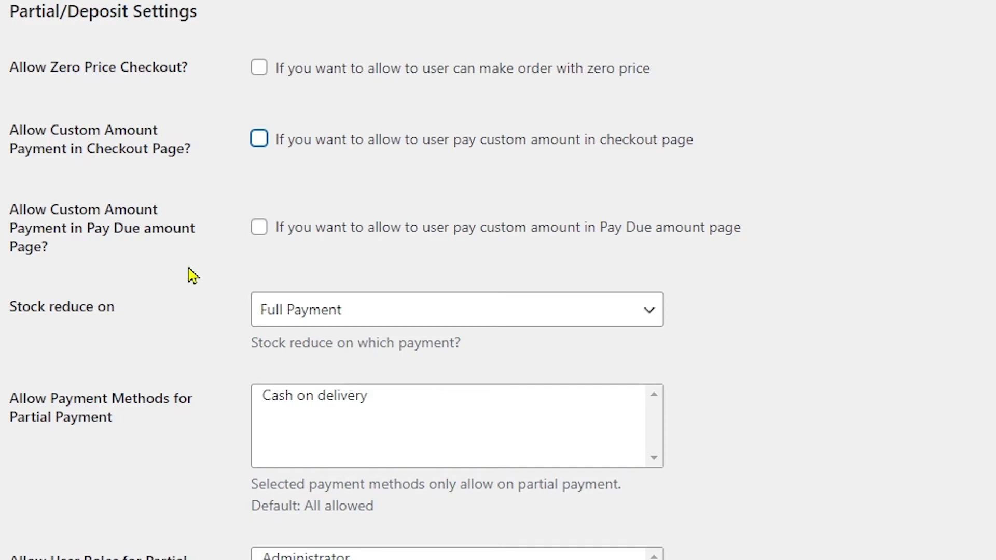
pyautogui.press('Tab')
pyautogui.press('space')
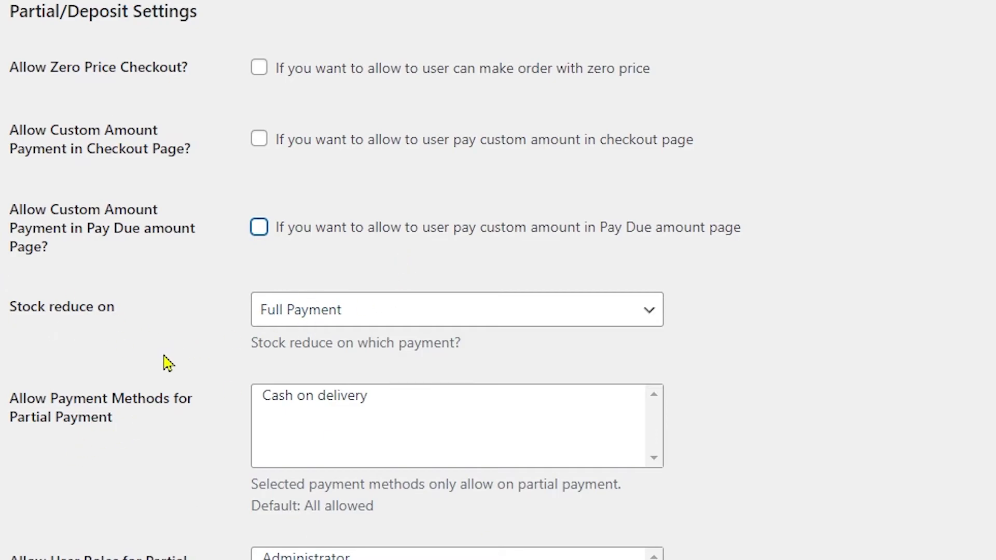
# Step: Set the stock to reduce on Partial Payment
pyautogui.press('Tab')
pyautogui.press('Up')
pyautogui.click(345, 320)
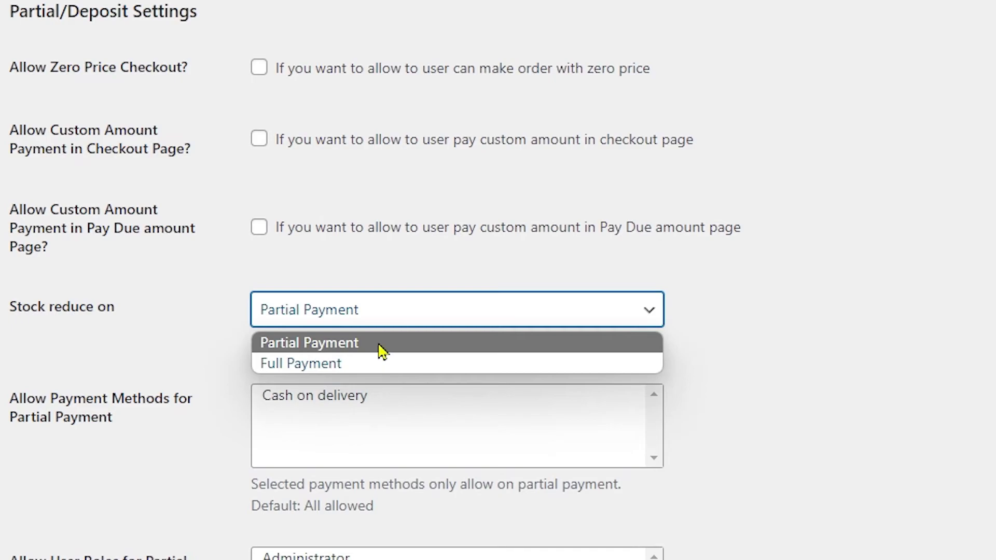
pyautogui.click(382, 351)
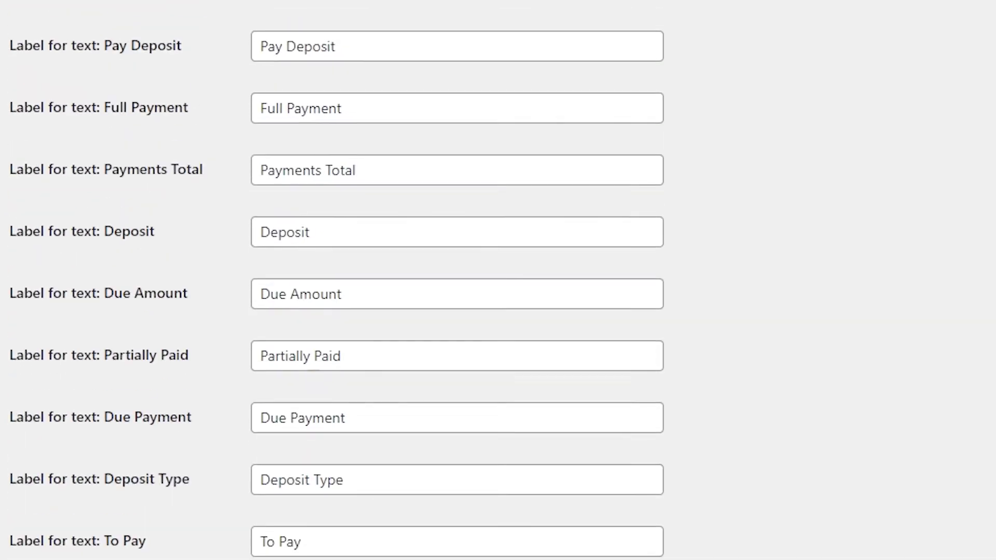
# Step: Examine the installed payment methods in WooCommerce's payment settings
pyautogui.scroll(10, 498, 280)
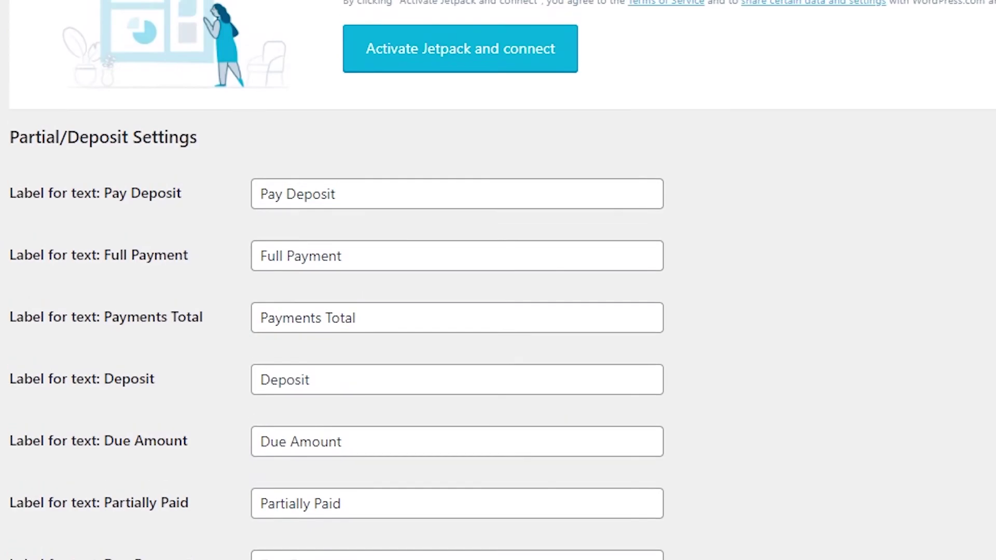
pyautogui.scroll(2, 536, 65)
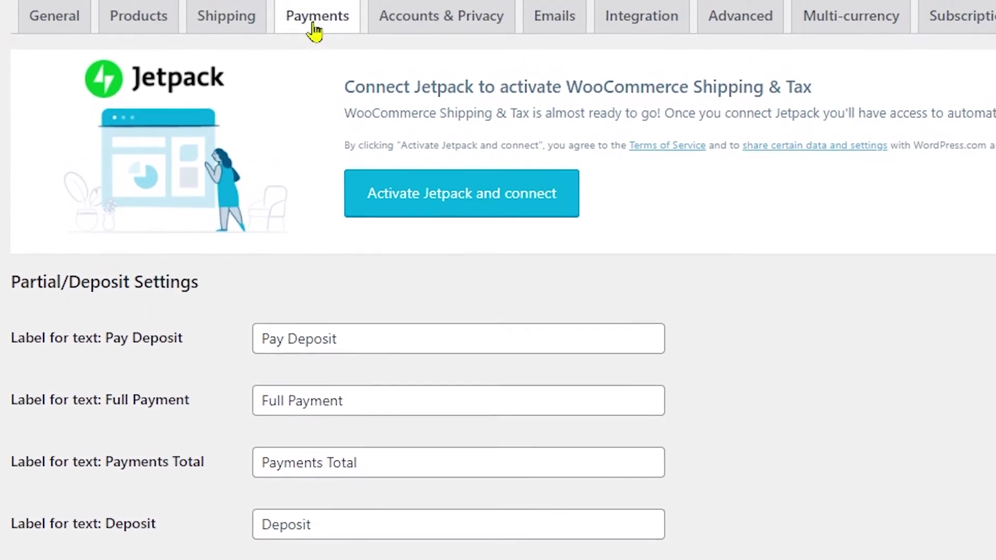
pyautogui.click(316, 24)
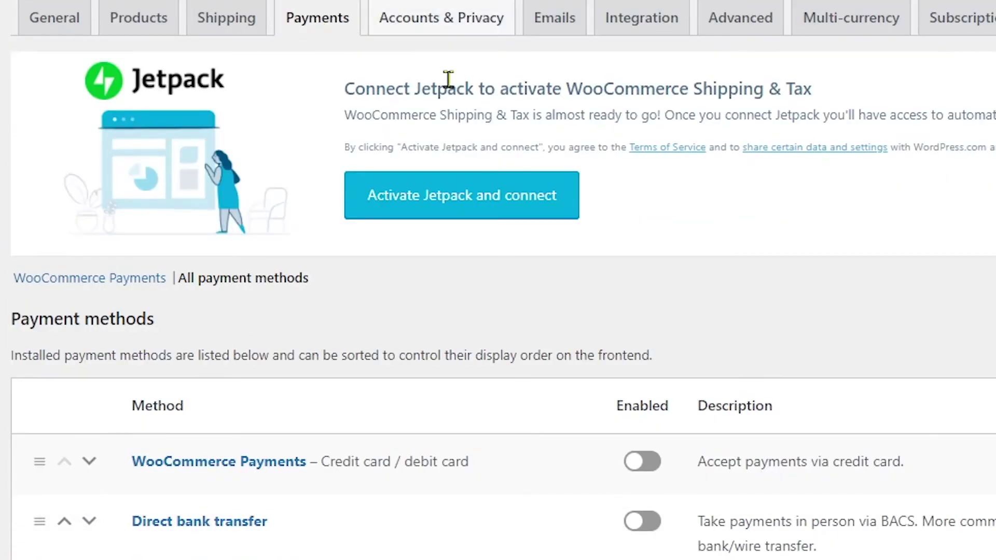
pyautogui.scroll(-5, 251, 446)
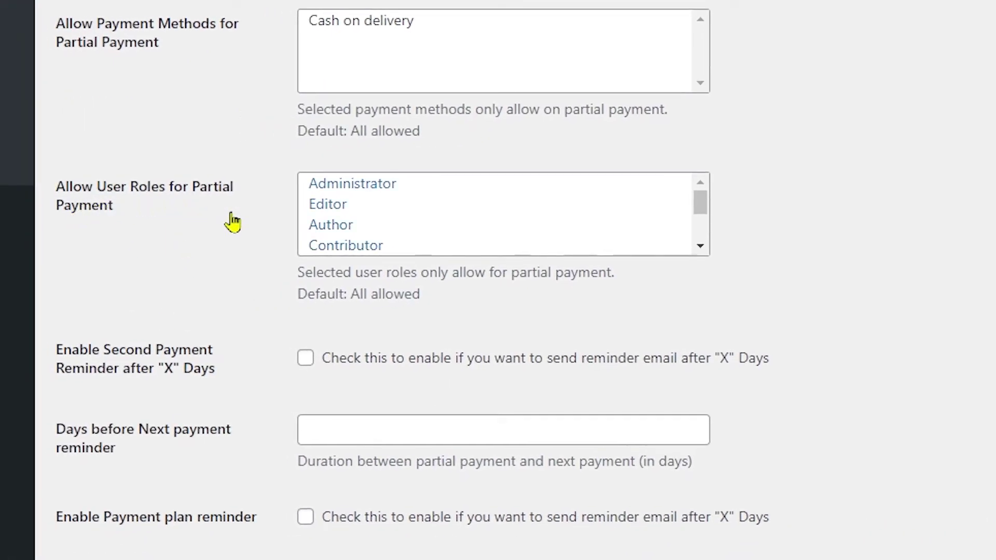
# Step: Go through the user role and reminder options and enter "Please pay your dues" as the Reminder content
pyautogui.press('Tab')
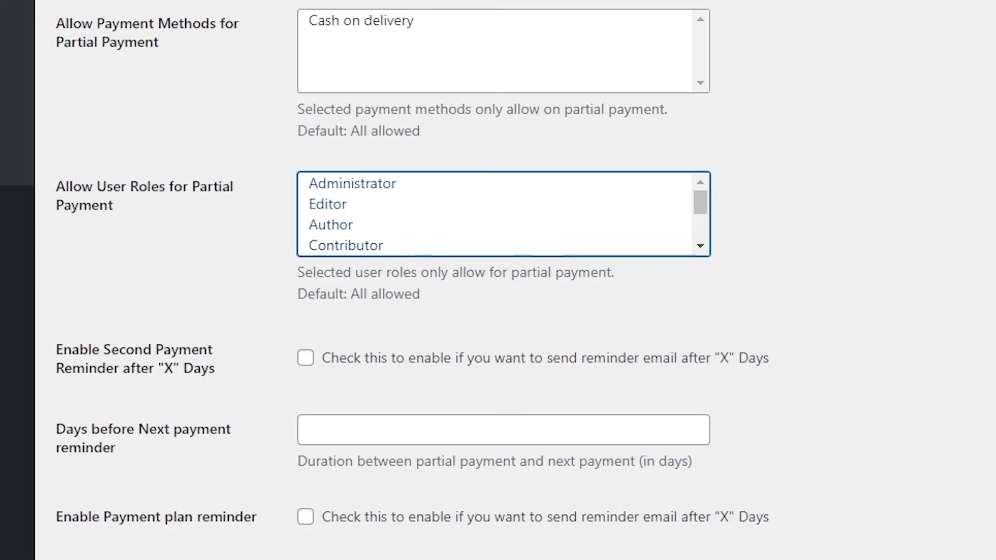
pyautogui.scroll(-3, 105, 206)
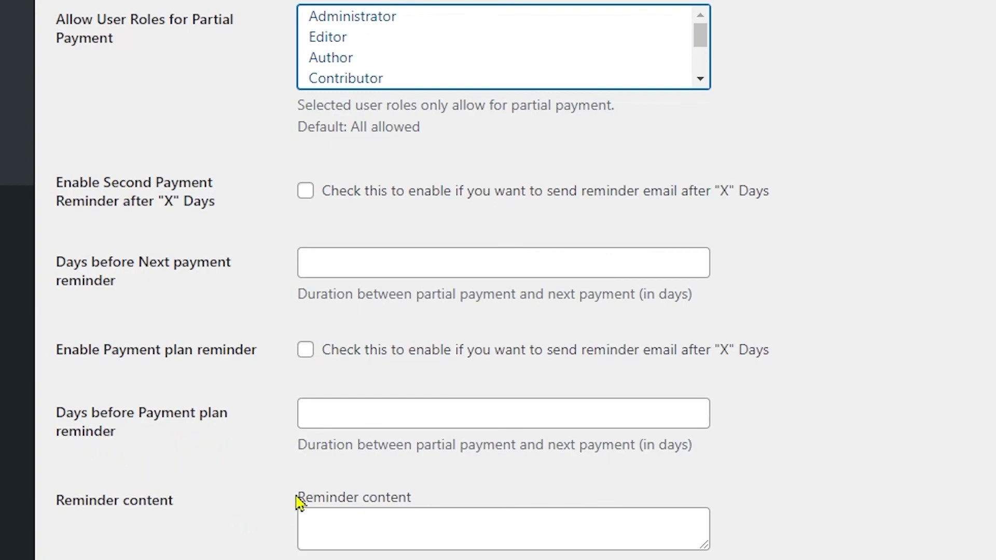
pyautogui.click(382, 540)
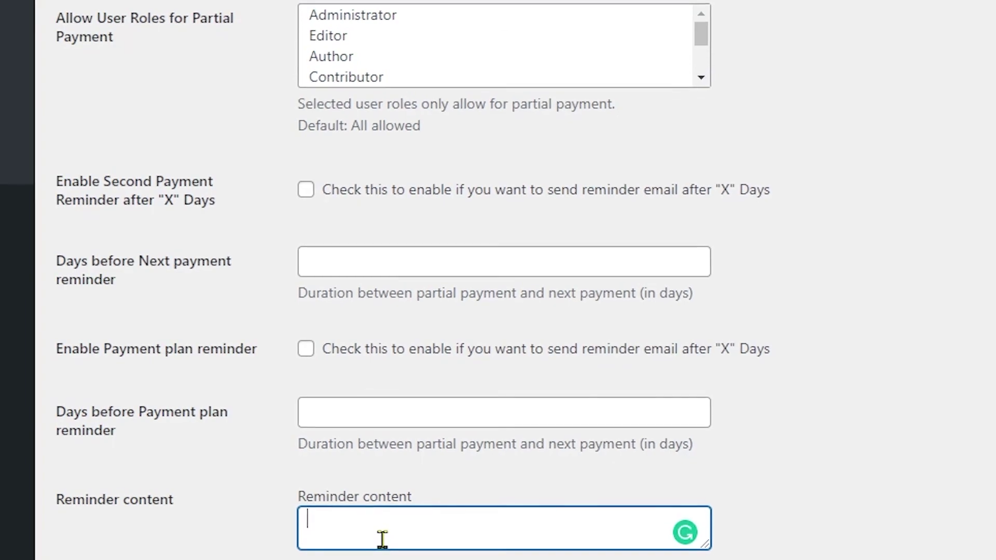
pyautogui.write('Please pay your dues')
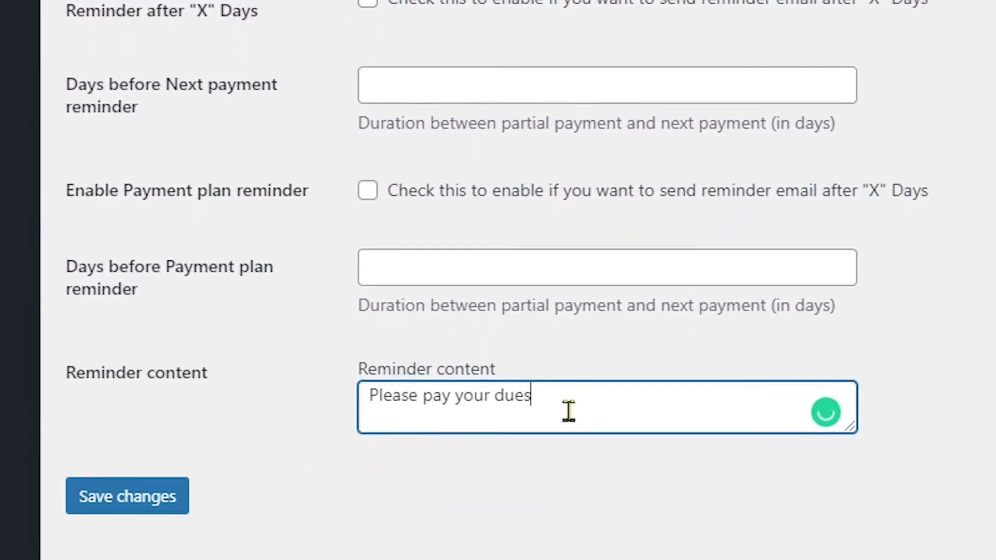